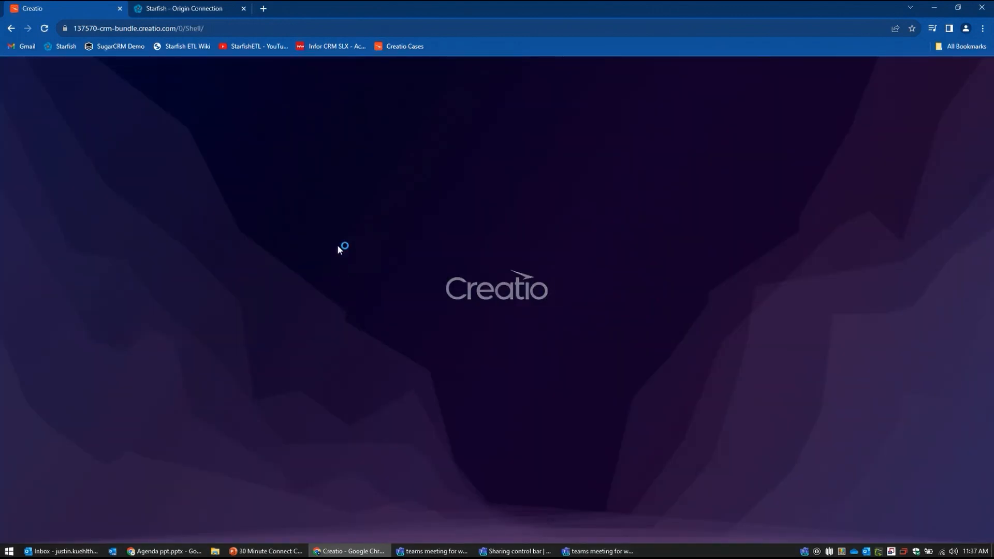
Switch to StarfishETL, test the Creatio Demo origin connection and refresh the preview of its Case records.
{"action": "left_click", "coordinate": [215, 11]}
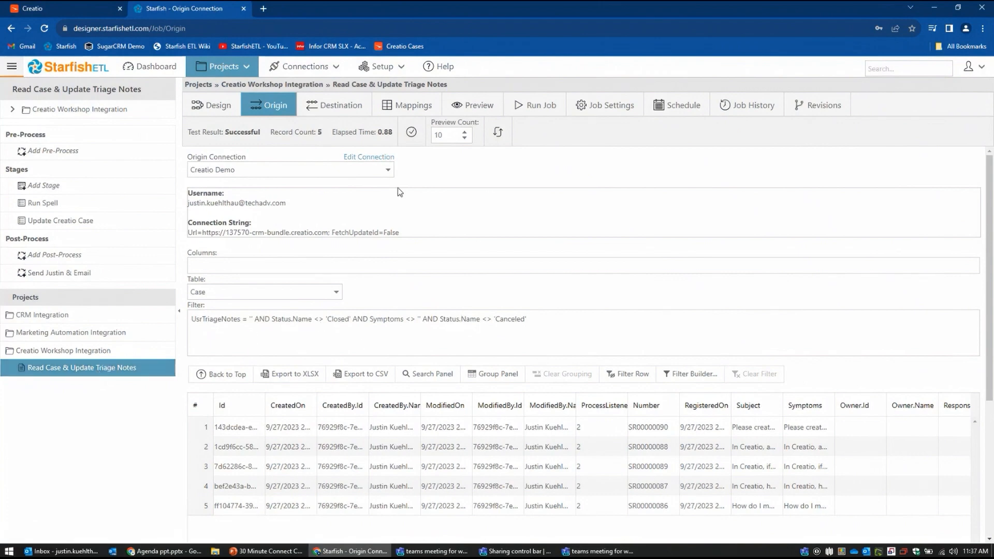
{"action": "left_click", "coordinate": [411, 133]}
{"action": "left_click", "coordinate": [499, 133]}
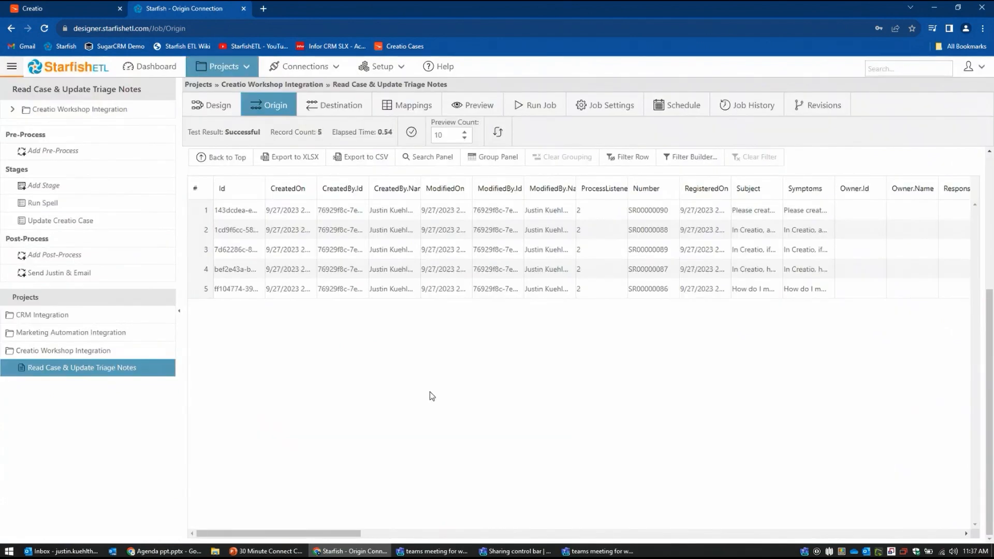
Look through the columns of the previewed case records and widen the Subject column to read the full subjects.
{"action": "left_click_drag", "start_coordinate": [331, 530], "coordinate": [468, 490]}
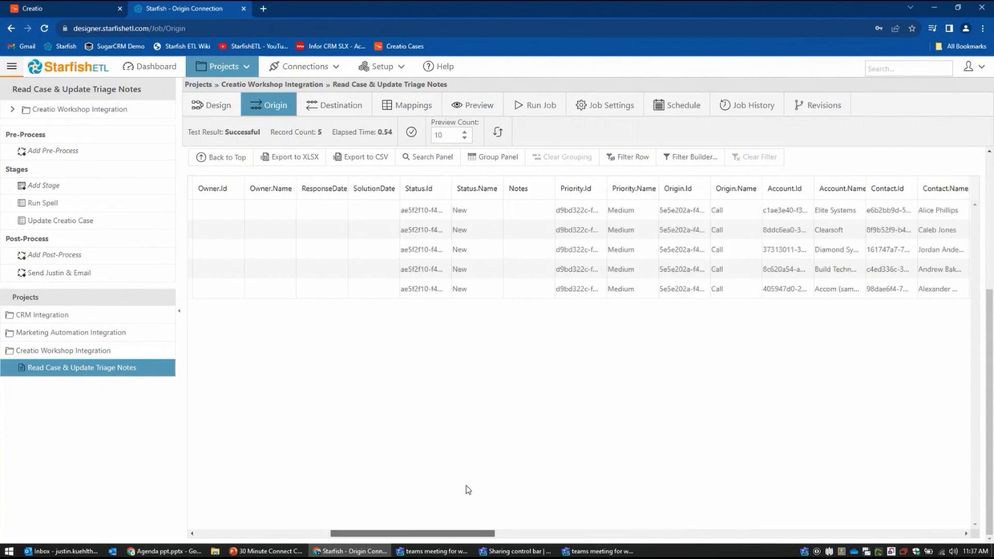
{"action": "scroll", "coordinate": [350, 466], "scroll_direction": "left", "scroll_amount": 10}
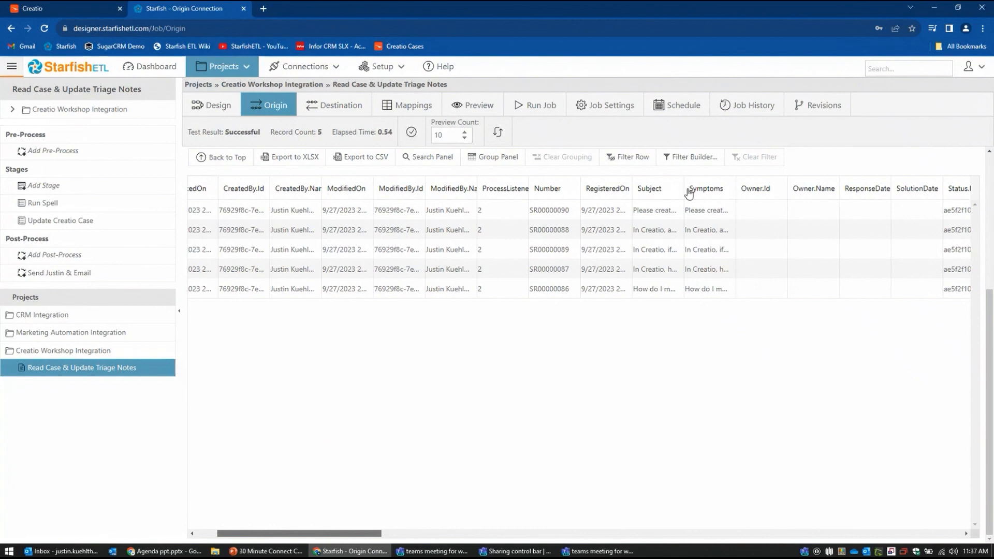
{"action": "left_click_drag", "start_coordinate": [683, 190], "coordinate": [880, 190]}
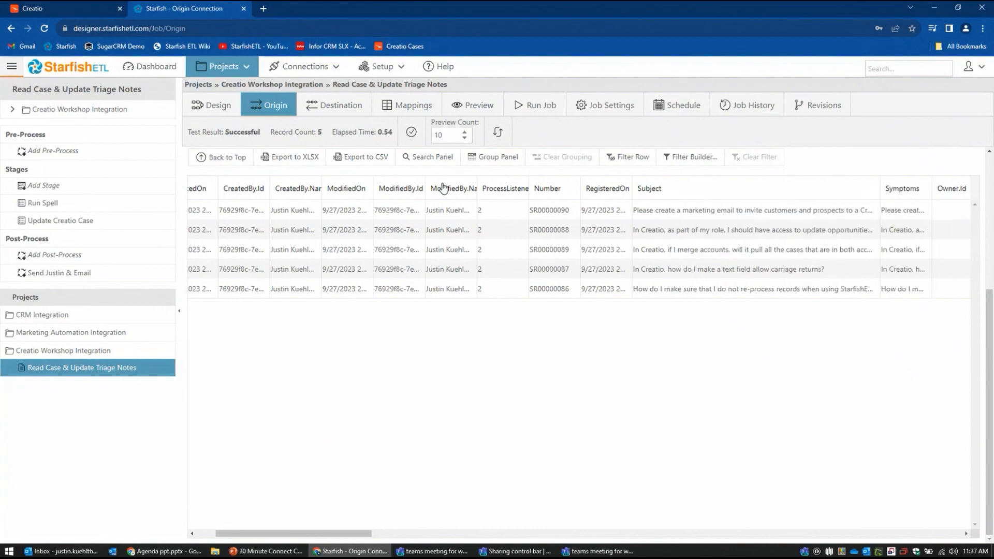
Review the job's destination connection and the settings of the Update Creatio Case stage in its mappings.
{"action": "left_click", "coordinate": [340, 109]}
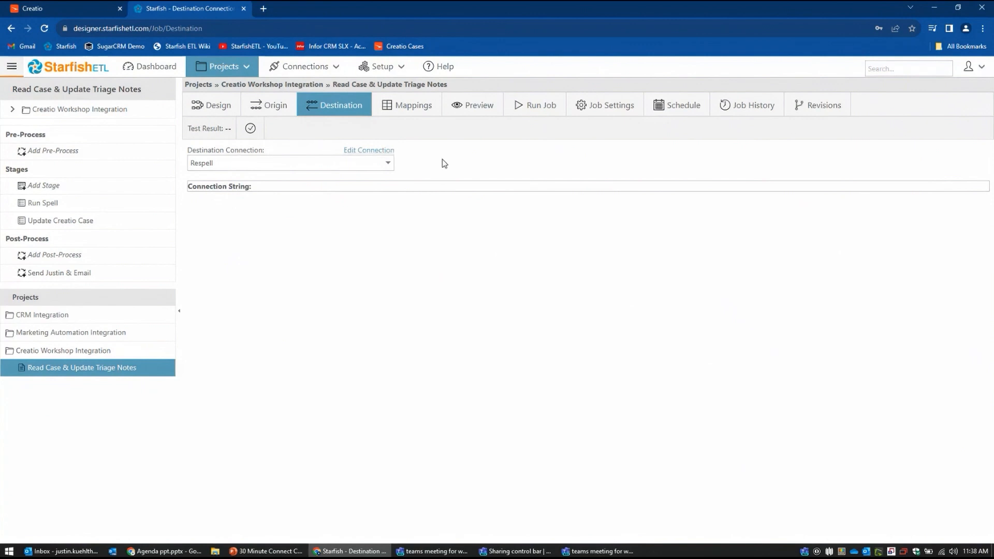
{"action": "left_click", "coordinate": [405, 102]}
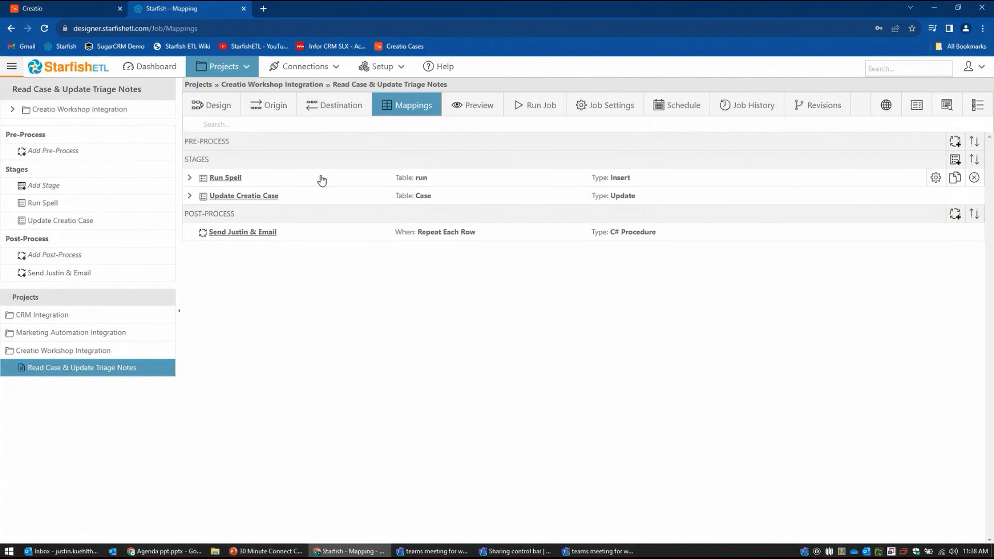
{"action": "left_click", "coordinate": [189, 197]}
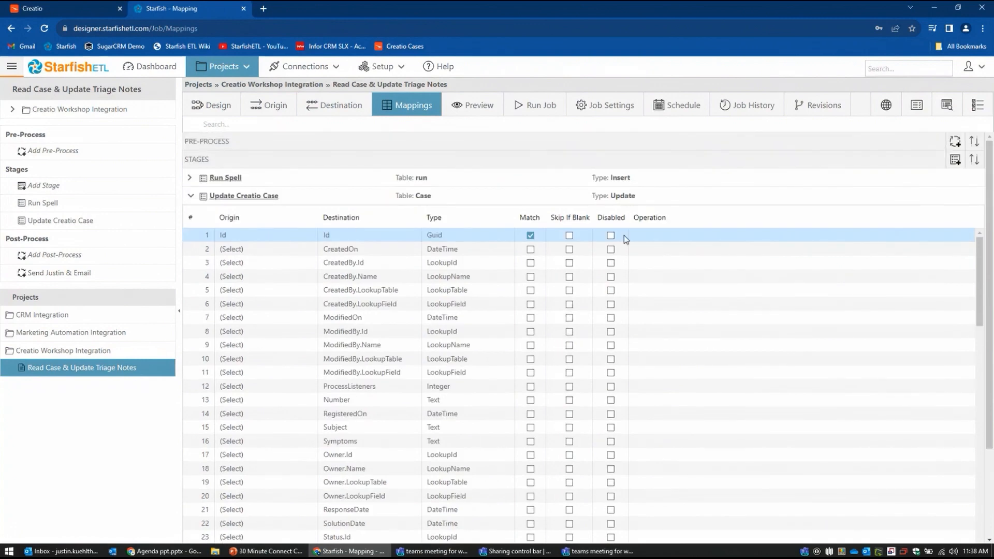
{"action": "mouse_move", "coordinate": [890, 202]}
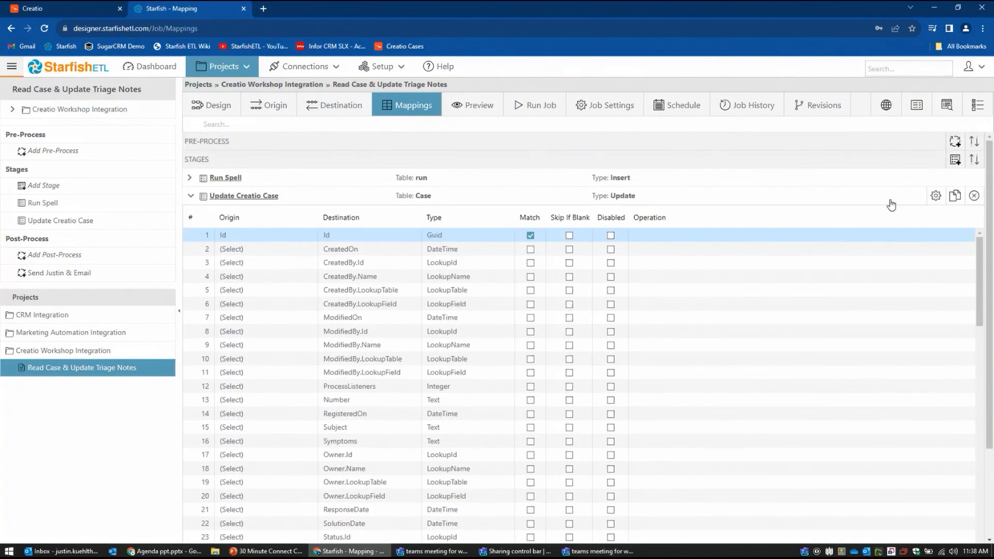
{"action": "left_click", "coordinate": [933, 197]}
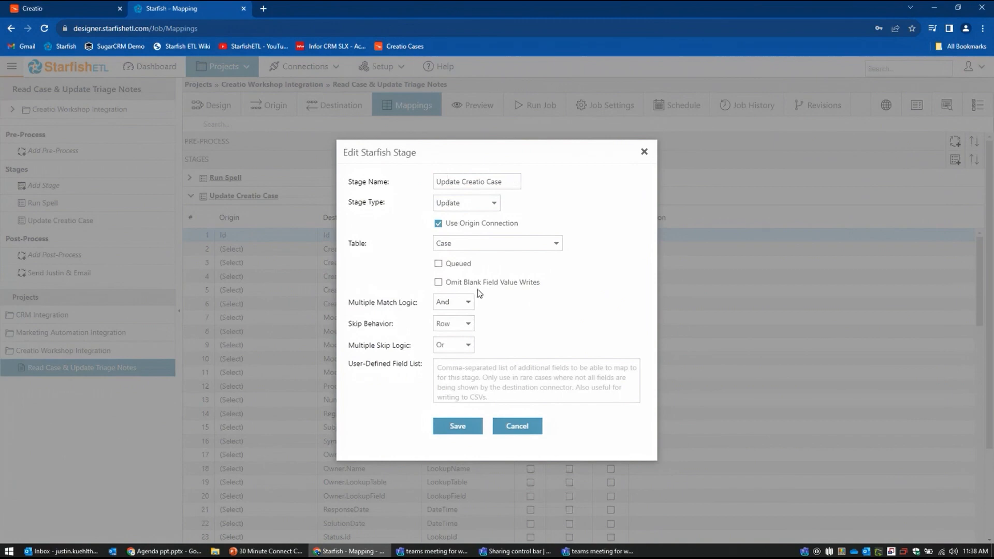
{"action": "left_click", "coordinate": [519, 426]}
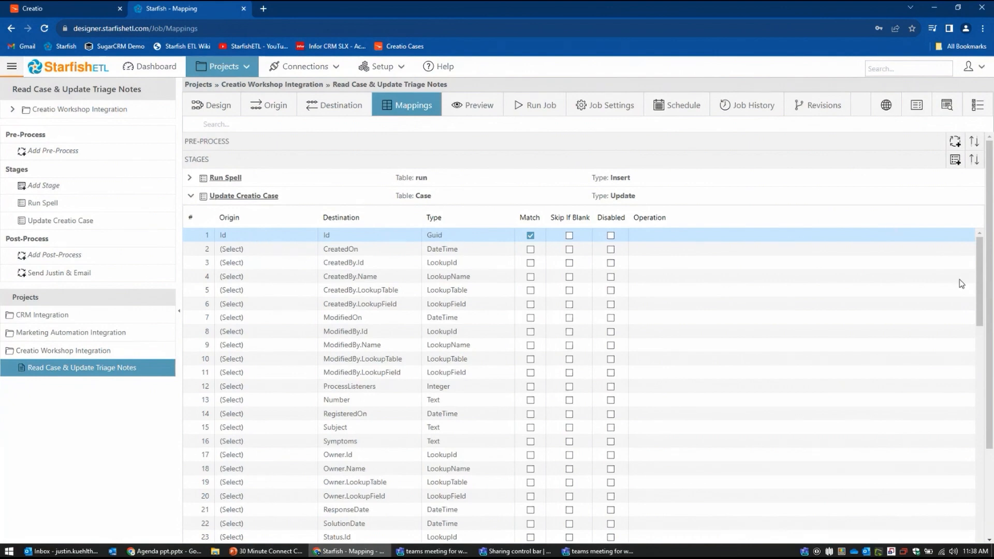
Examine the C# scripted value mapped to the UsrTriageNotes field of the Update Creatio Case stage, leaving it unchanged.
{"action": "left_click_drag", "start_coordinate": [983, 277], "coordinate": [989, 492]}
{"action": "scroll", "coordinate": [989, 491], "scroll_direction": "down", "scroll_amount": 6}
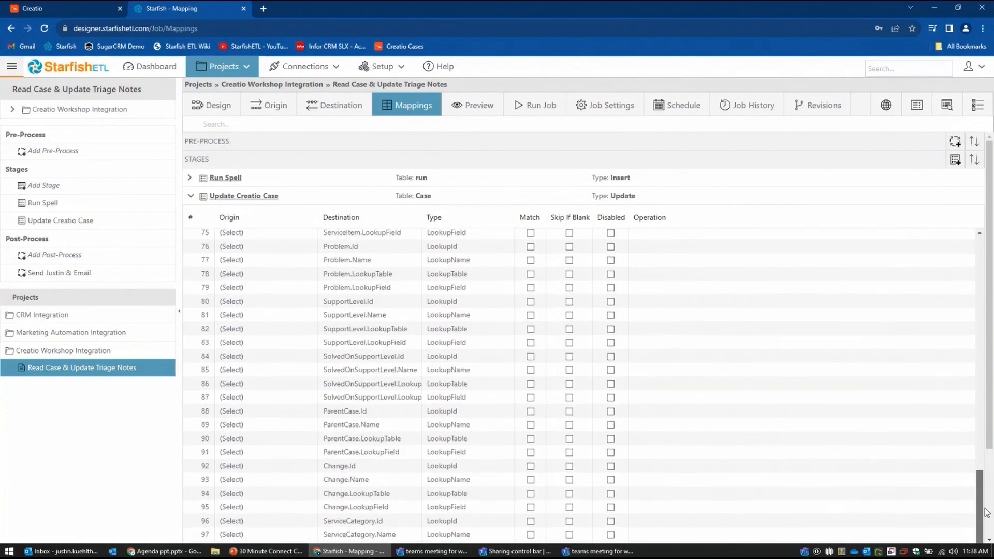
{"action": "scroll", "coordinate": [990, 445], "scroll_direction": "down", "scroll_amount": 3}
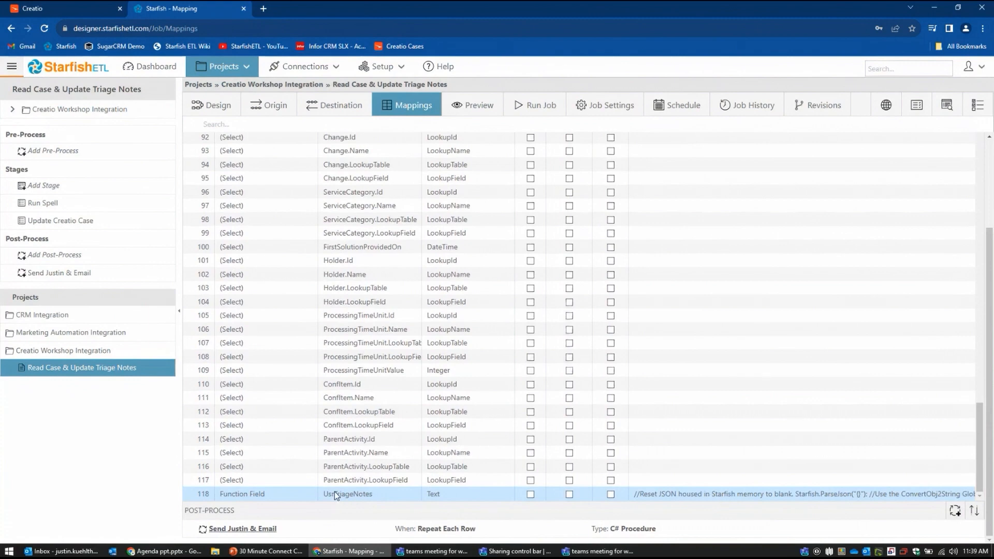
{"action": "left_click", "coordinate": [700, 493]}
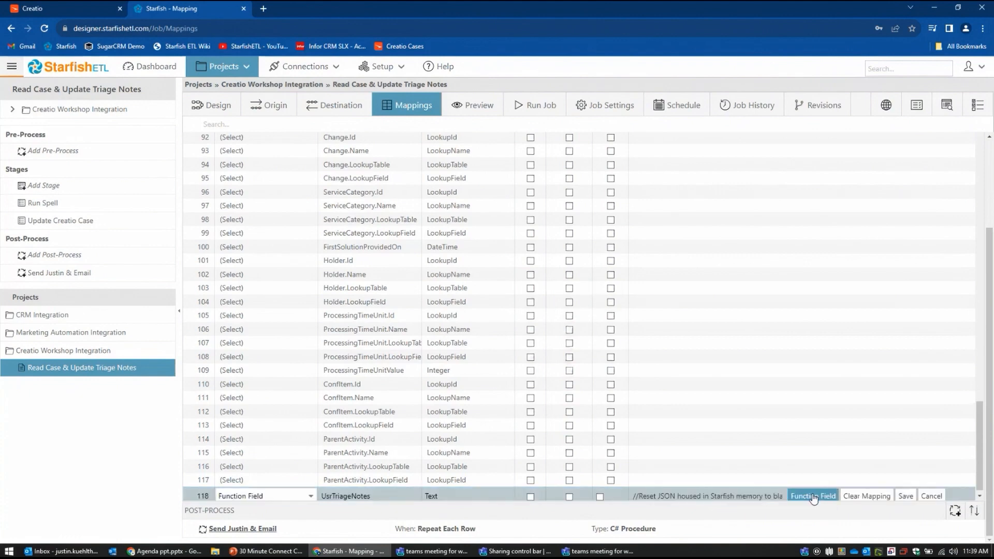
{"action": "left_click", "coordinate": [813, 496]}
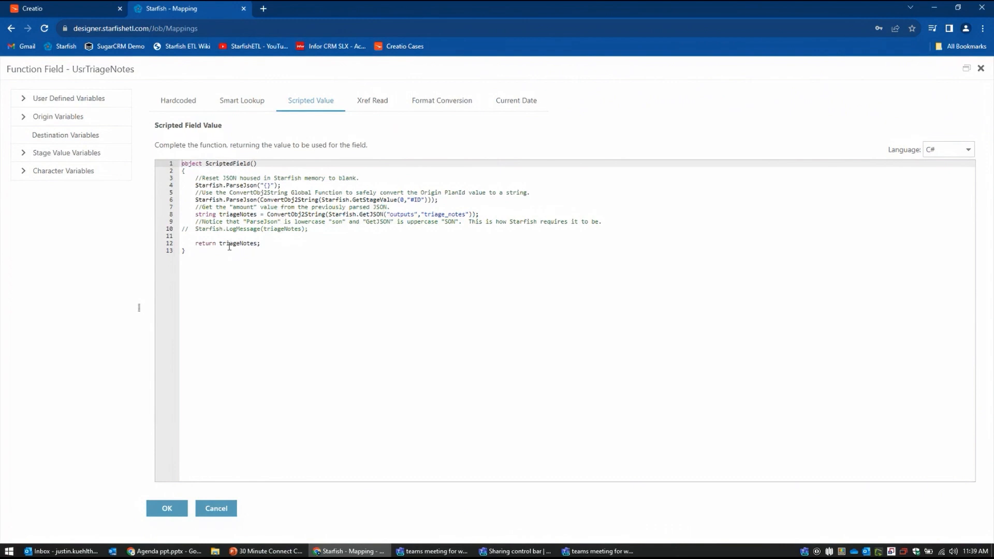
{"action": "left_click", "coordinate": [225, 511]}
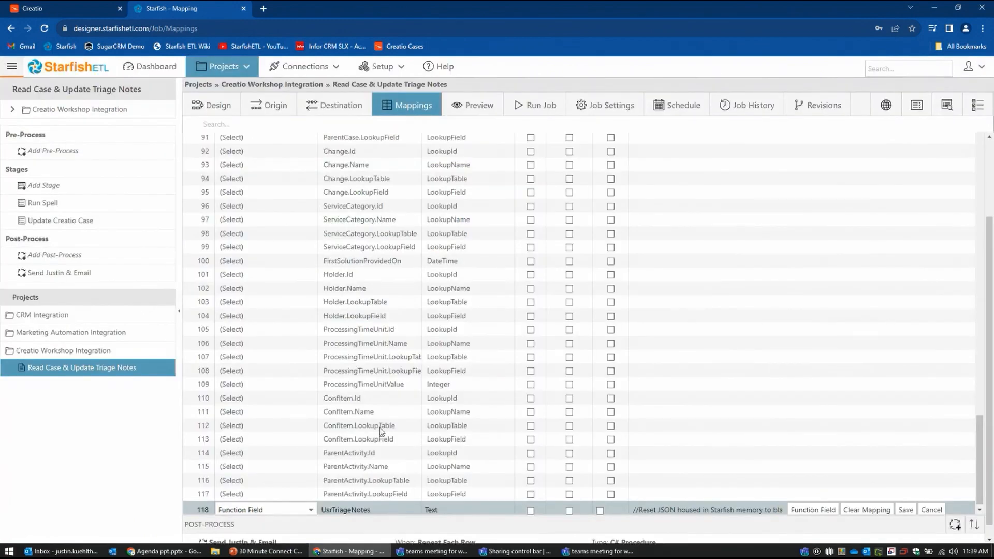
Look through the origin fields that can be mapped to Account.Name in the Update Creatio Case stage.
{"action": "scroll", "coordinate": [380, 429], "scroll_direction": "down", "scroll_amount": 1}
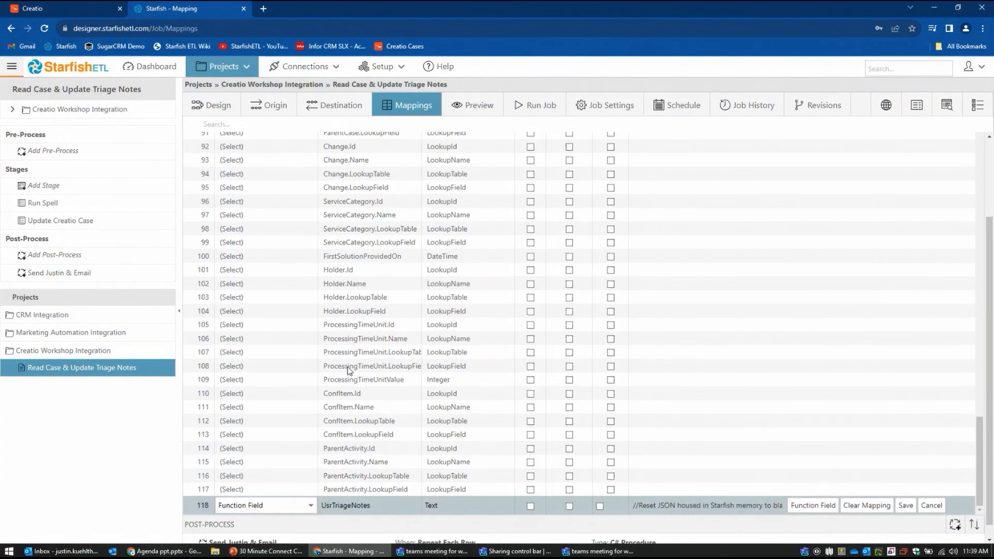
{"action": "scroll", "coordinate": [275, 287], "scroll_direction": "up", "scroll_amount": 15}
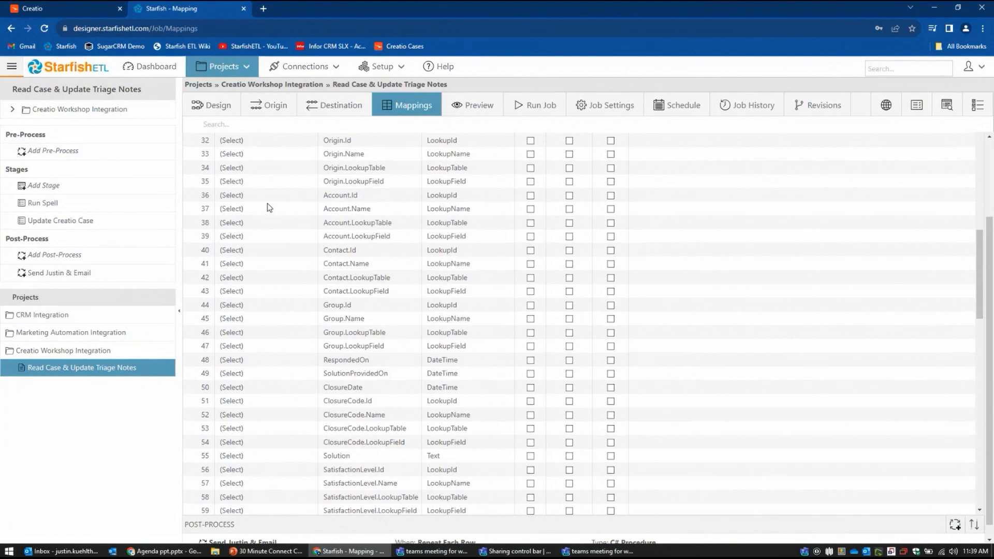
{"action": "left_click", "coordinate": [265, 209]}
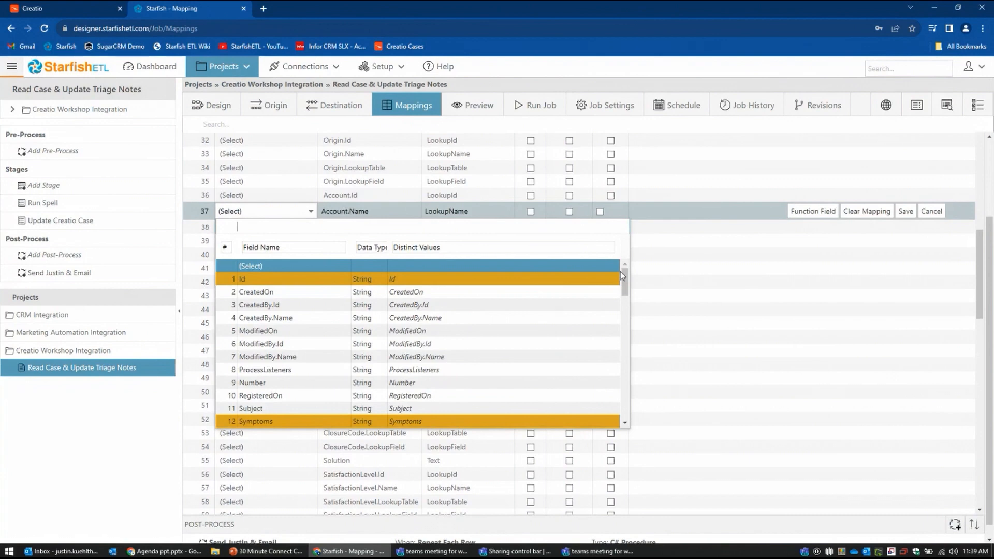
{"action": "left_click_drag", "start_coordinate": [626, 278], "coordinate": [629, 317]}
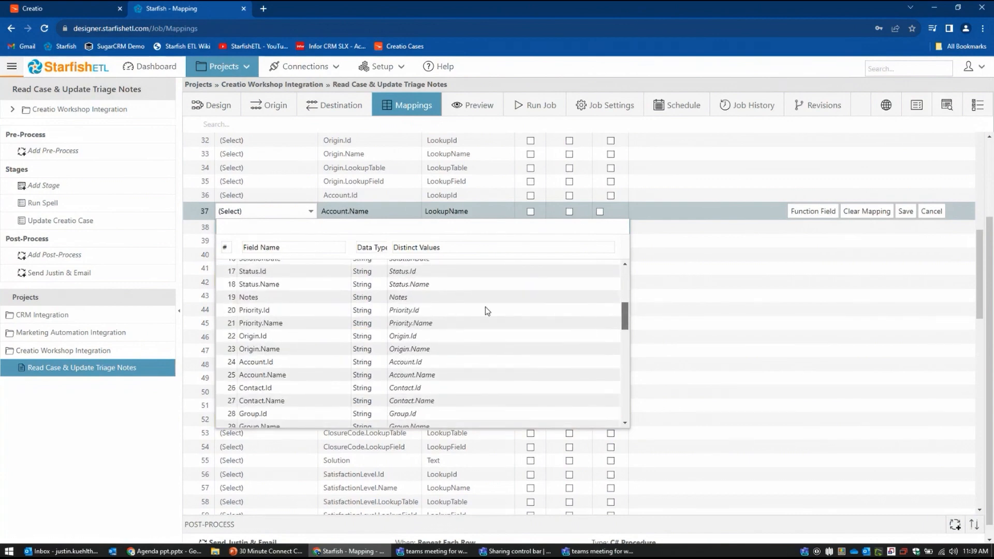
{"action": "left_click_drag", "start_coordinate": [623, 316], "coordinate": [625, 275]}
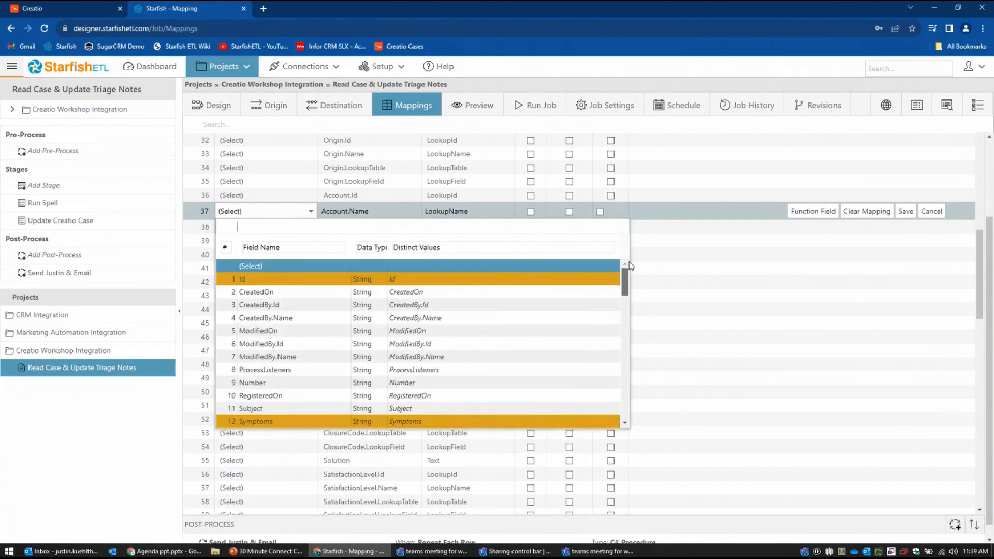
{"action": "left_click", "coordinate": [309, 212]}
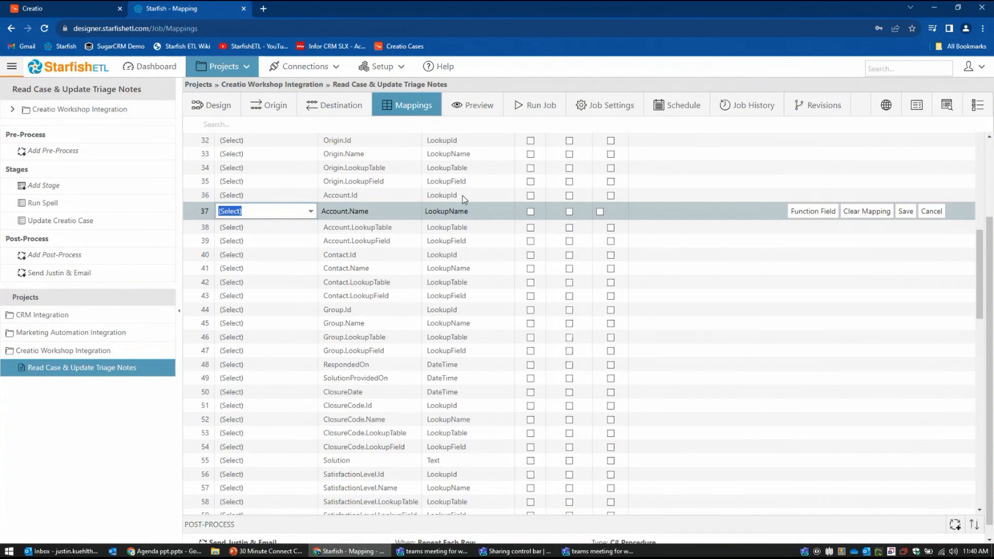
Run the Read Case & Update Triage Notes job.
{"action": "left_click", "coordinate": [538, 107]}
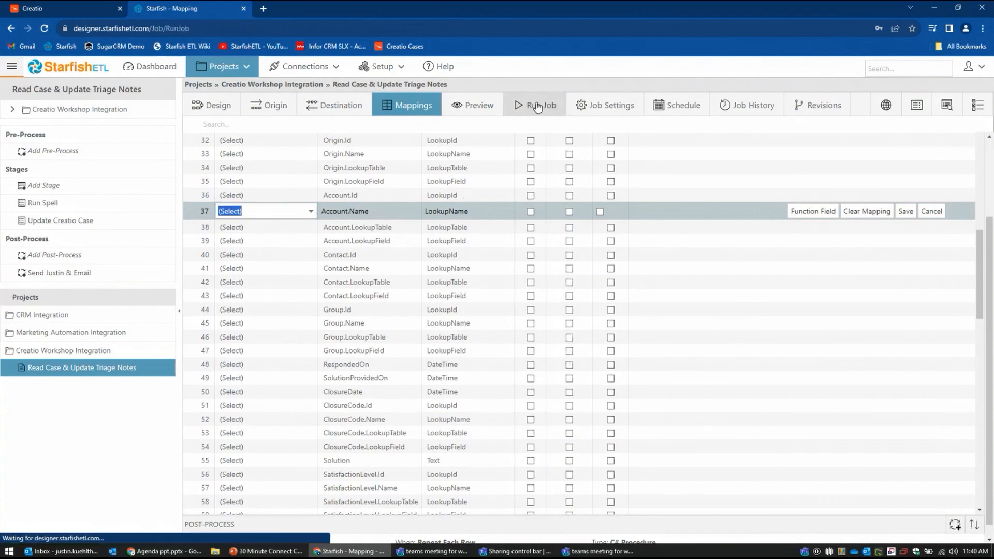
{"action": "left_click", "coordinate": [568, 133]}
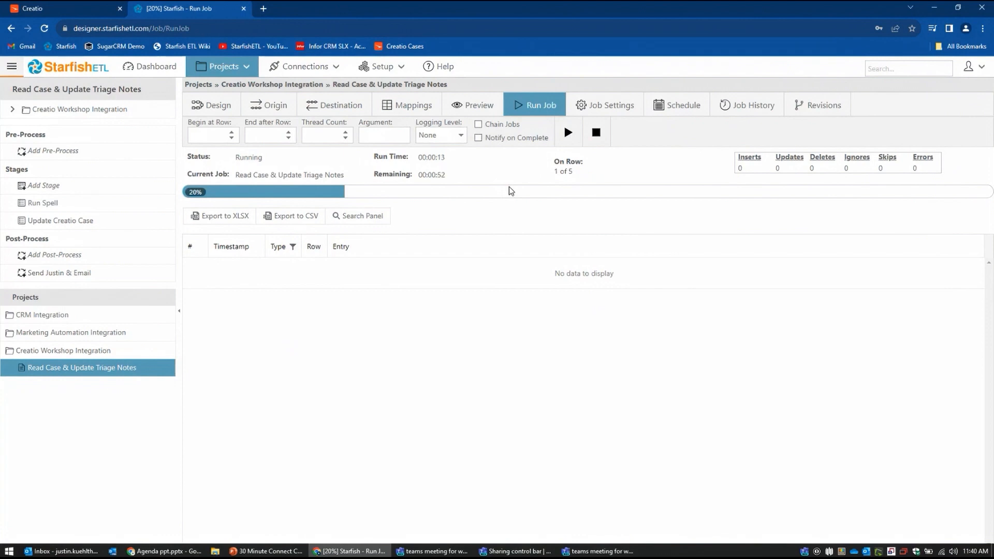
Switch to Respell and open the Triage Cases spell for editing.
{"action": "left_click", "coordinate": [180, 555]}
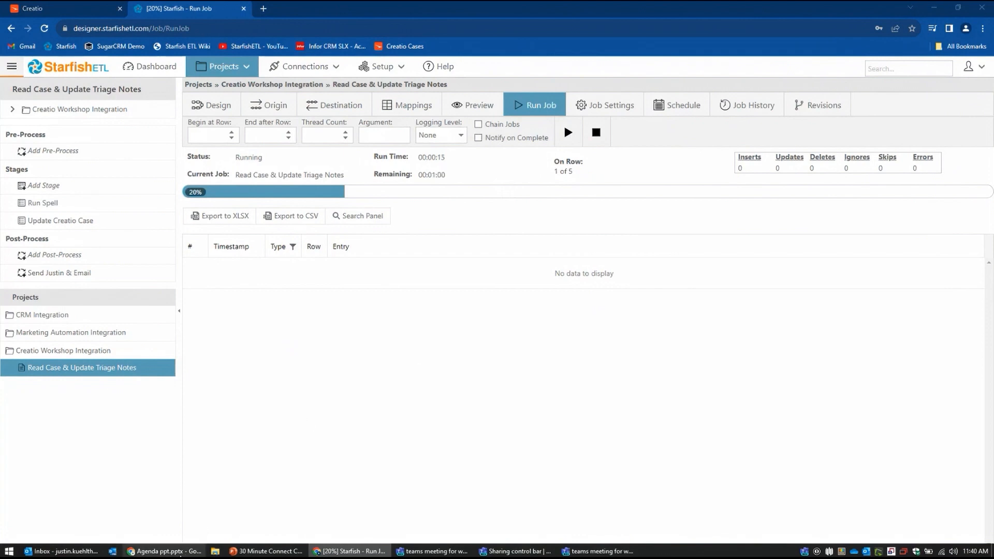
{"action": "left_click", "coordinate": [200, 13]}
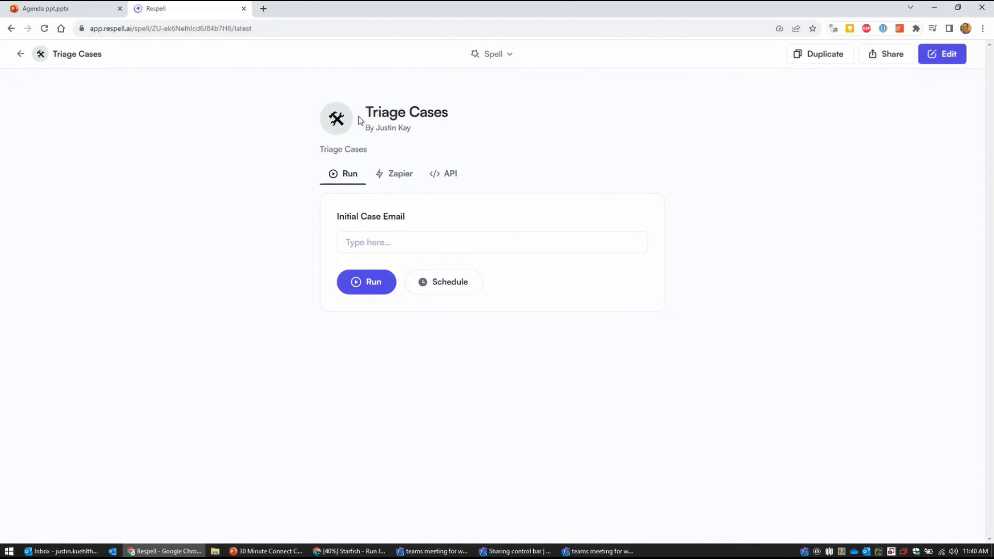
{"action": "left_click", "coordinate": [943, 56]}
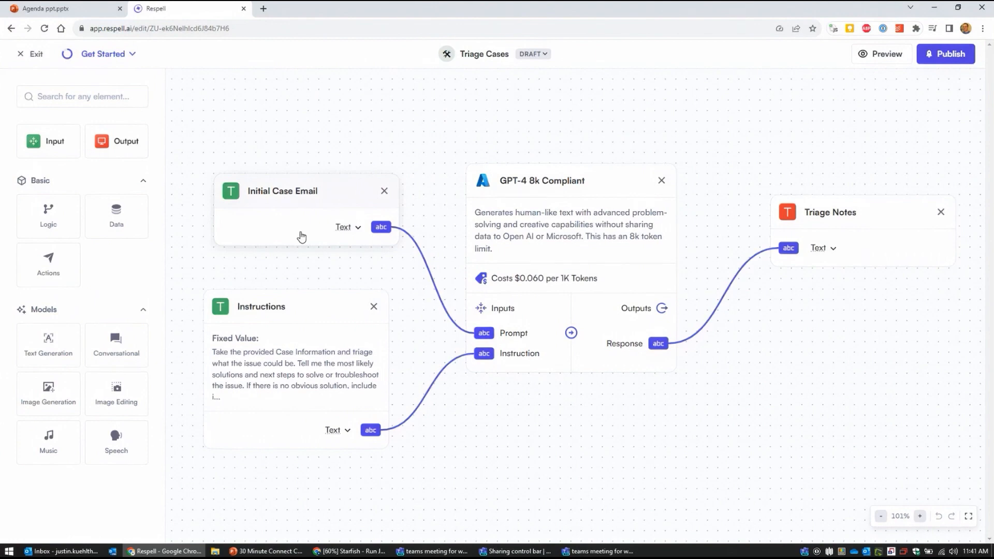
Read the fixed value prompt of the Instructions input in the Triage Cases spell, enlarging its text box.
{"action": "left_click", "coordinate": [317, 322]}
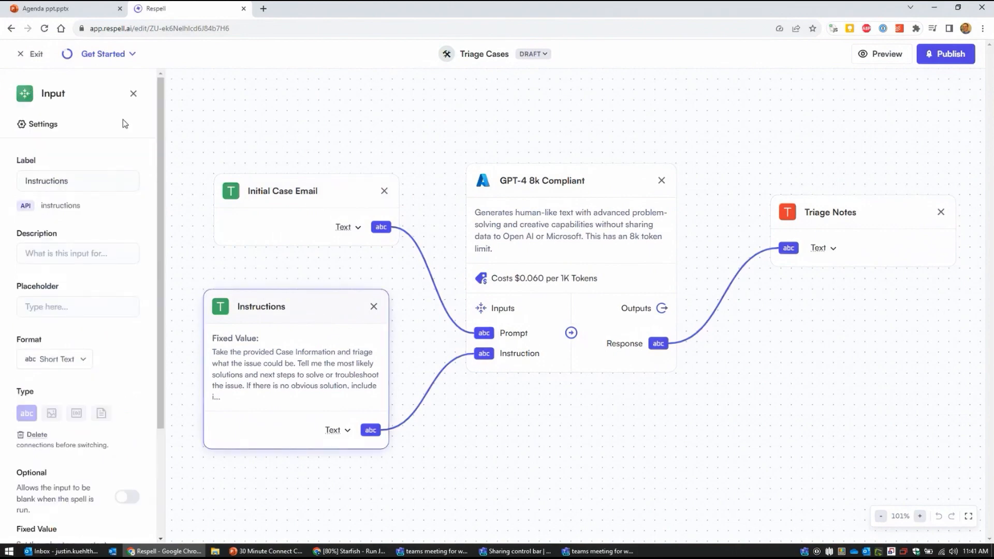
{"action": "left_click_drag", "start_coordinate": [162, 142], "coordinate": [162, 296]}
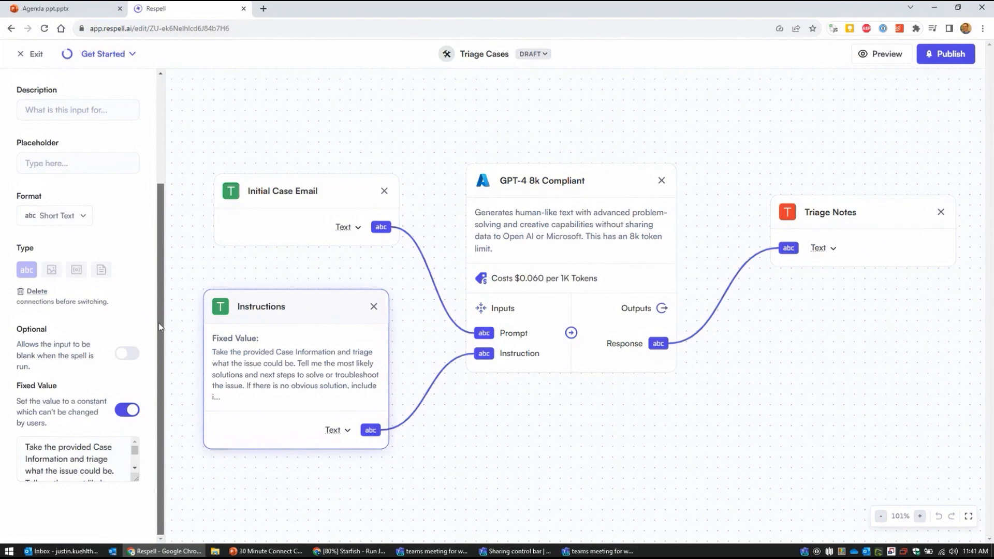
{"action": "left_click_drag", "start_coordinate": [137, 477], "coordinate": [137, 541]}
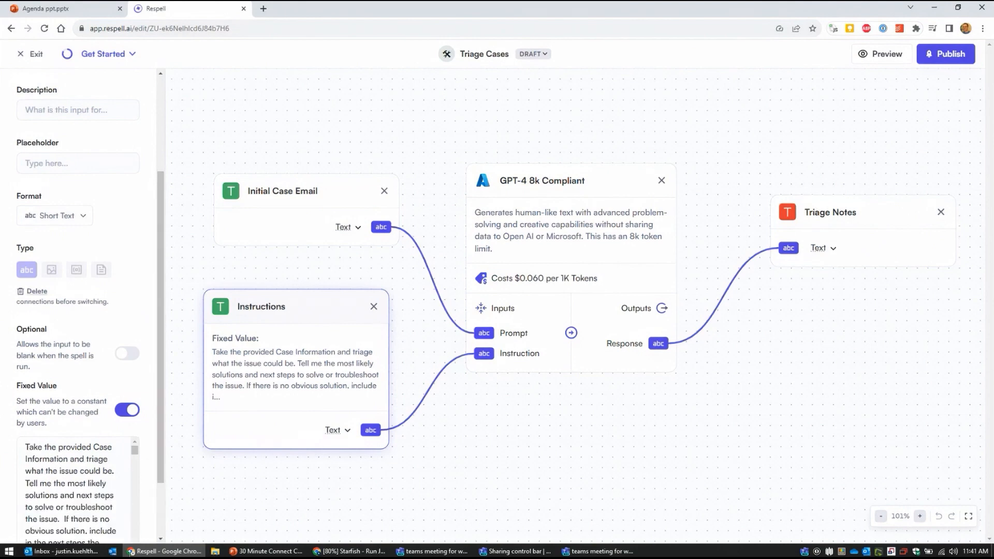
{"action": "scroll", "coordinate": [163, 423], "scroll_direction": "down", "scroll_amount": 2}
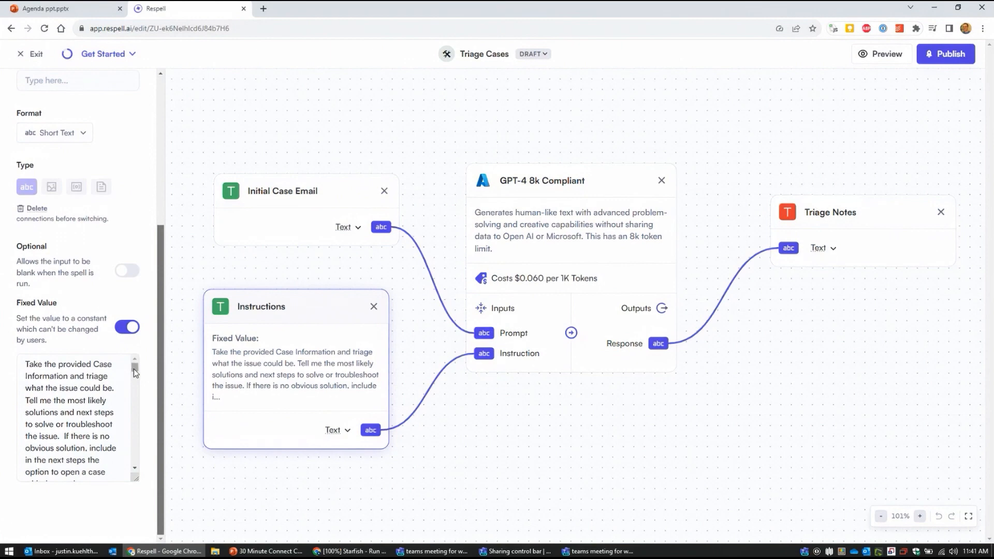
{"action": "left_click_drag", "start_coordinate": [135, 372], "coordinate": [136, 372]}
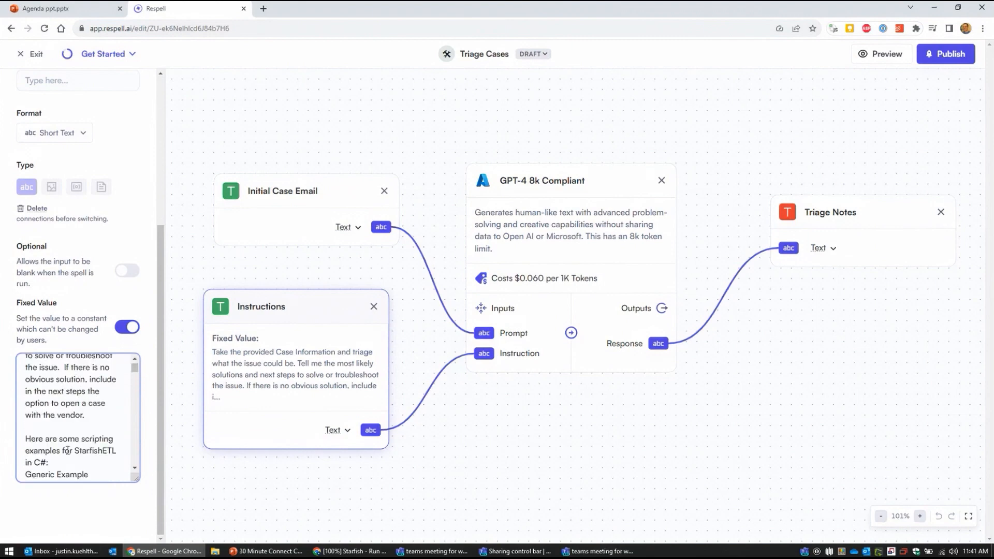
{"action": "left_click_drag", "start_coordinate": [134, 368], "coordinate": [132, 345]}
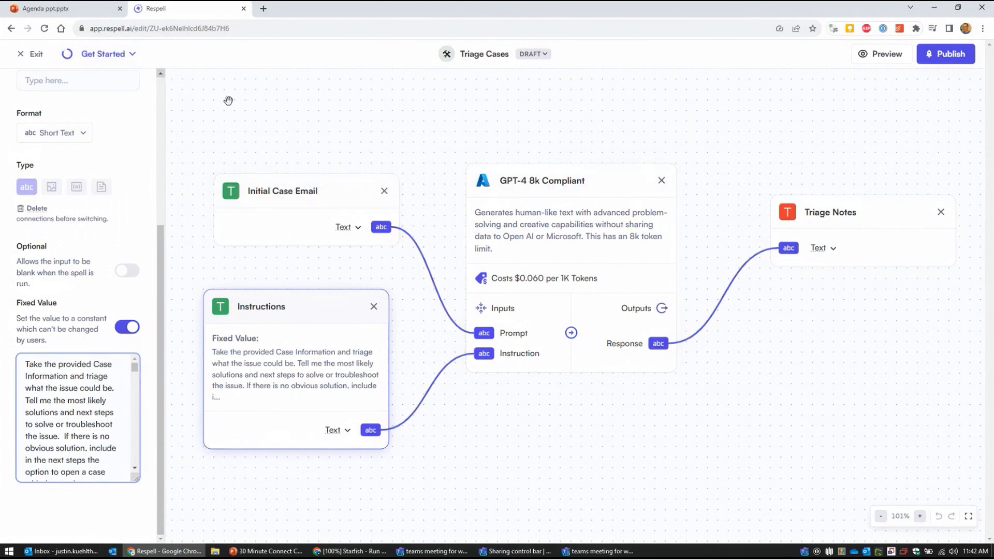
{"action": "left_click", "coordinate": [338, 124]}
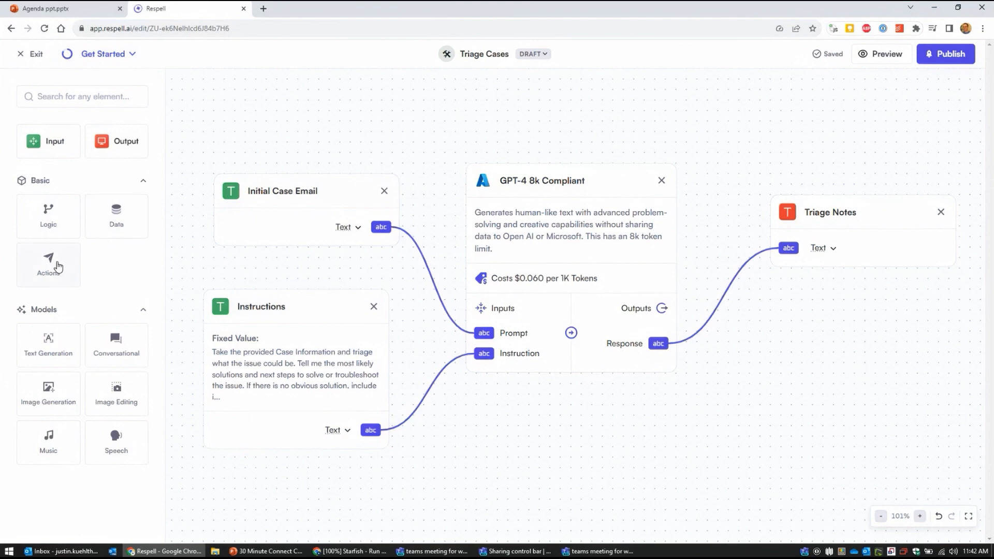
Browse the Text Generation, Conversational and Speech models available for the Triage Cases spell.
{"action": "left_click", "coordinate": [60, 345]}
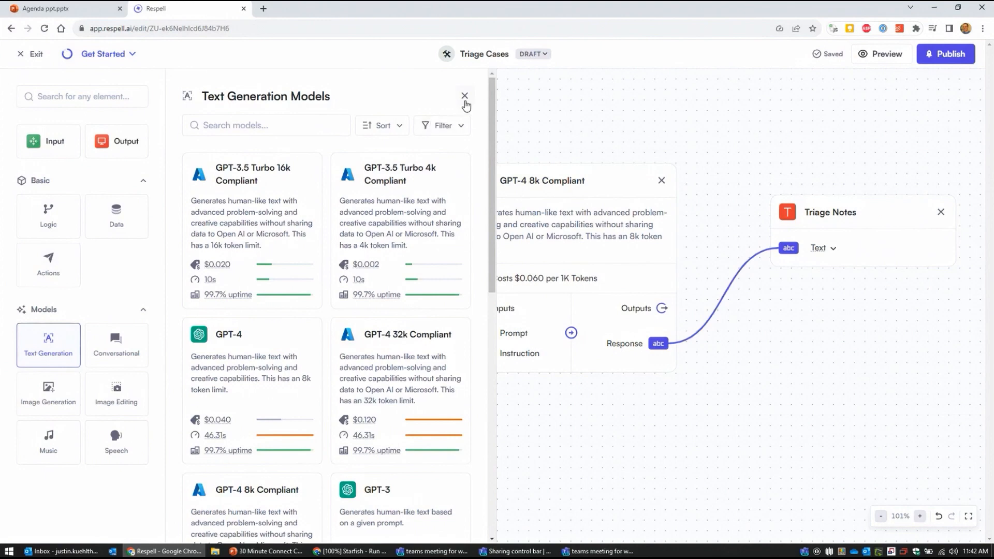
{"action": "left_click", "coordinate": [465, 96]}
{"action": "left_click", "coordinate": [116, 352]}
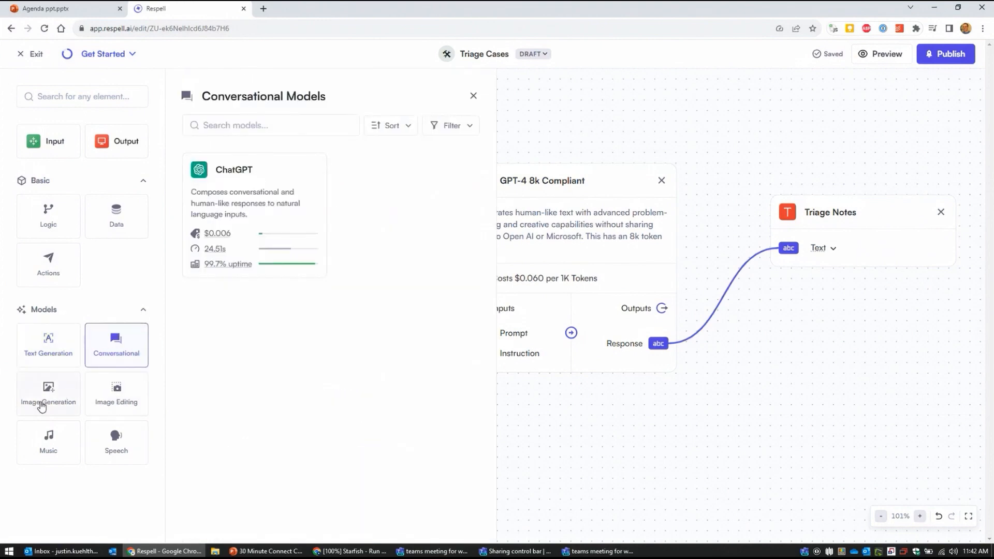
{"action": "left_click", "coordinate": [100, 441]}
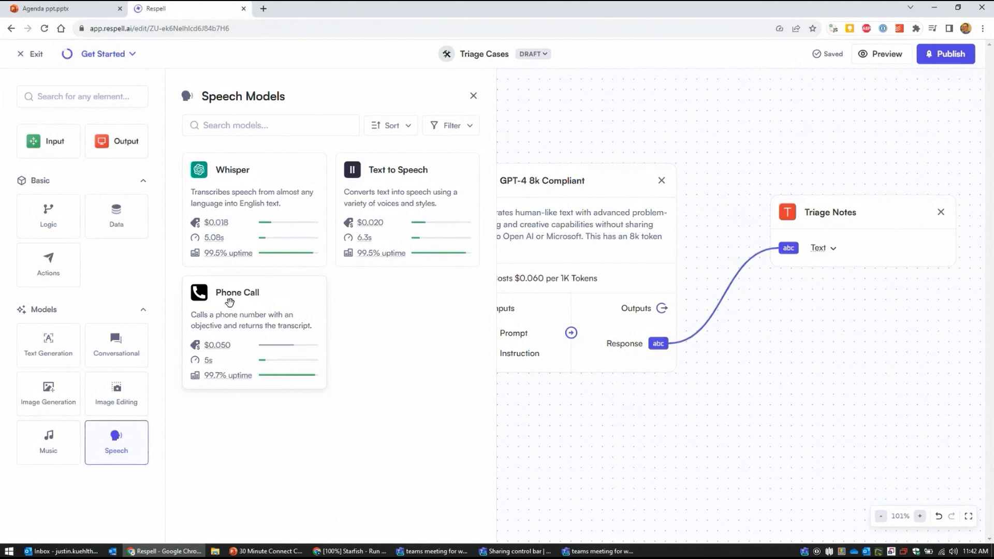
Place a Phone Call speech model on the canvas below Triage Notes and remove it again.
{"action": "left_click_drag", "start_coordinate": [230, 302], "coordinate": [796, 404]}
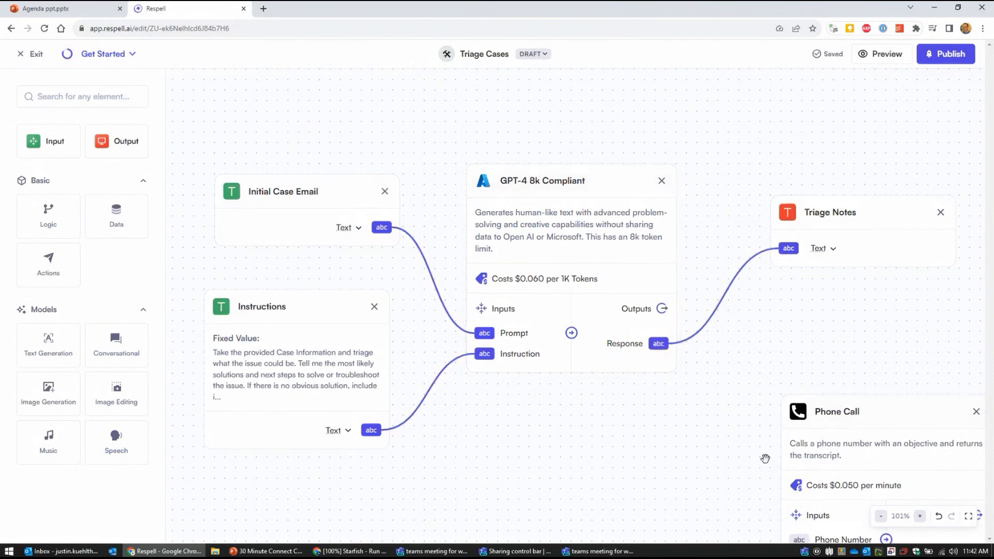
{"action": "scroll", "coordinate": [831, 521], "scroll_direction": "down", "scroll_amount": 3}
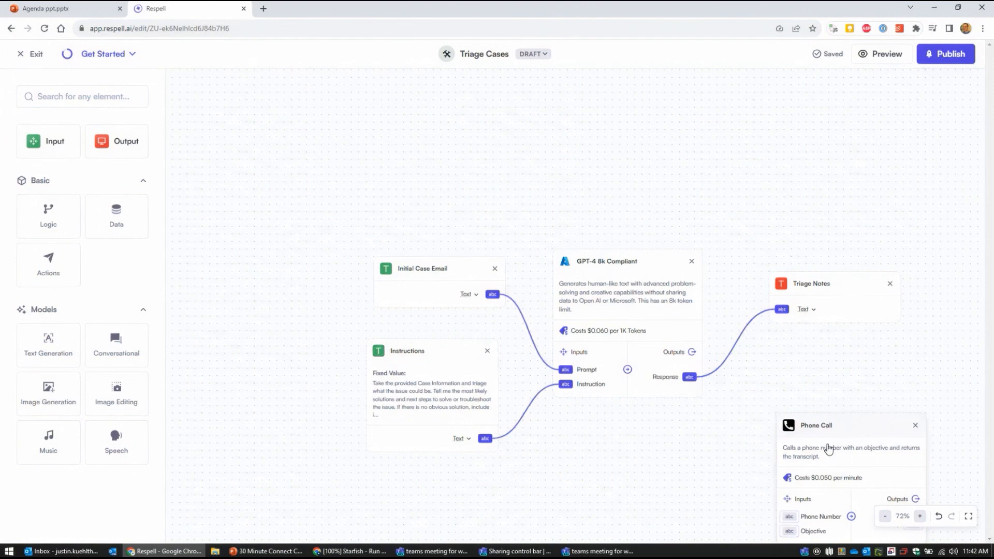
{"action": "left_click", "coordinate": [915, 426]}
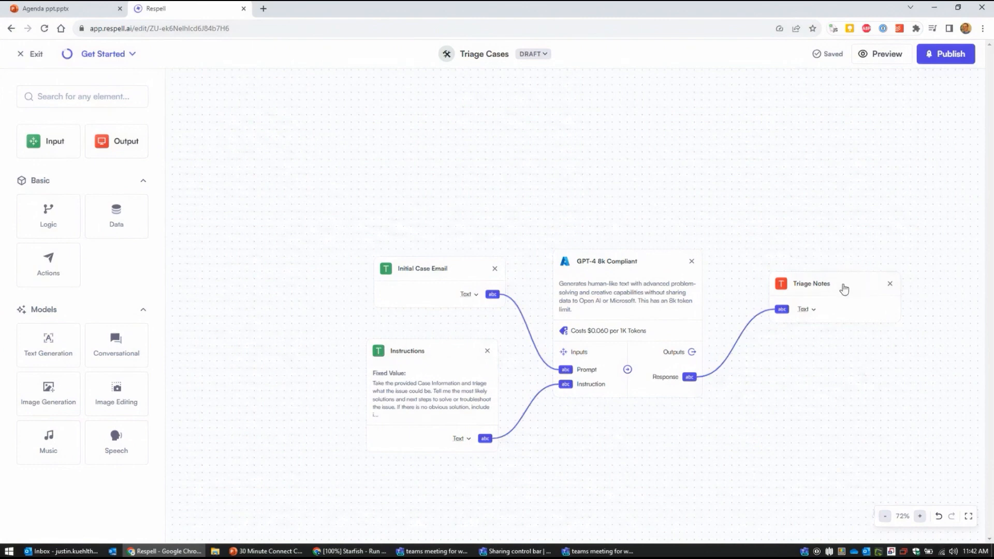
{"action": "scroll", "coordinate": [838, 347], "scroll_direction": "up", "scroll_amount": 3}
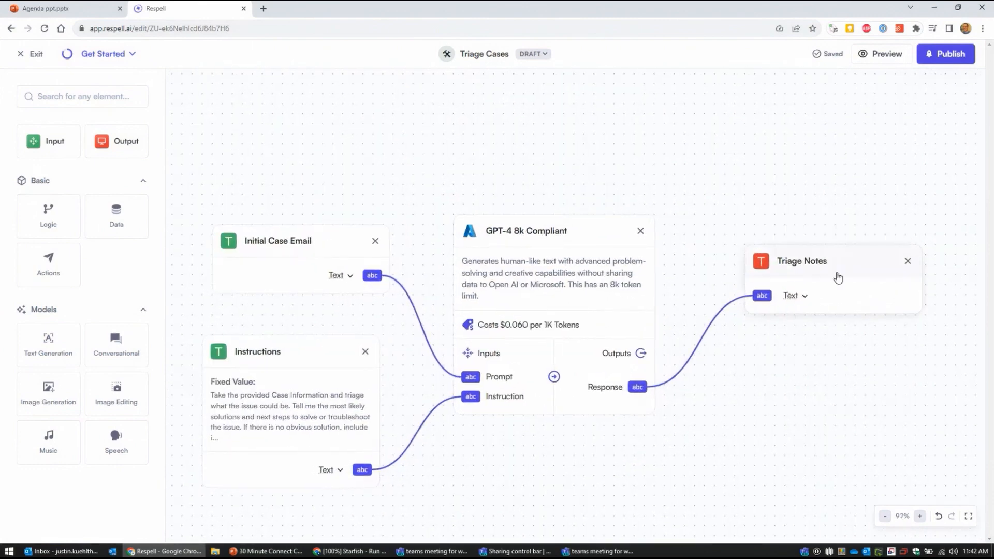
Switch to StarfishETL and review the run results of the Read Case & Update Triage Notes job.
{"action": "left_click", "coordinate": [100, 444]}
{"action": "left_click", "coordinate": [102, 443]}
{"action": "left_click", "coordinate": [350, 550]}
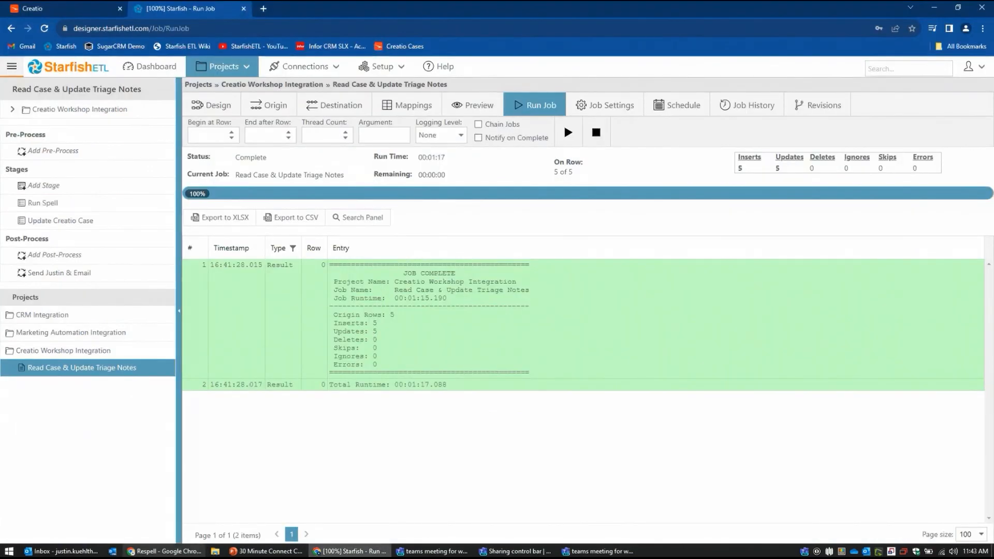
{"action": "key", "text": "alt+Tab"}
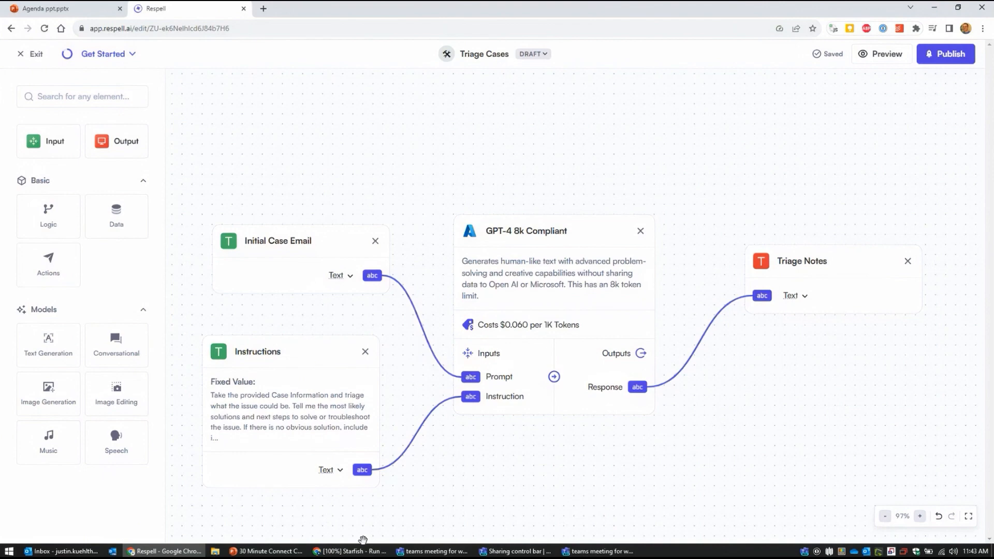
{"action": "left_click", "coordinate": [359, 553]}
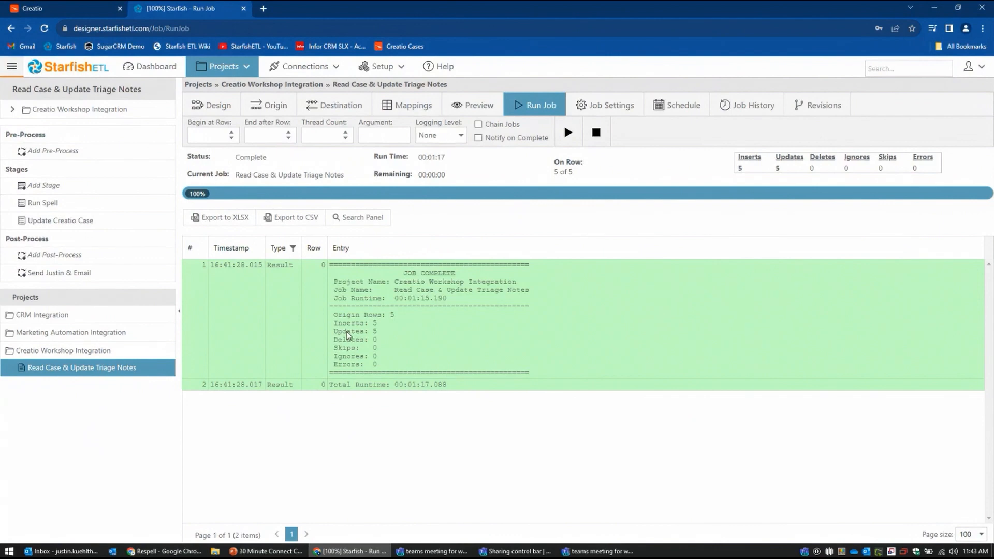
Switch to Creatio, open the case requesting a marketing email for the Creatio workshop, and read its triage notes.
{"action": "left_click", "coordinate": [85, 4]}
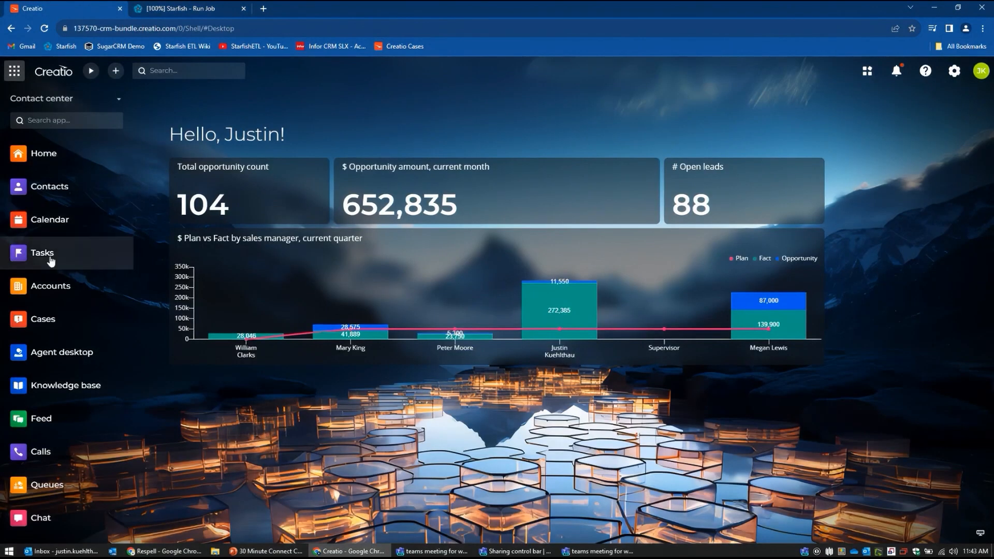
{"action": "left_click", "coordinate": [47, 319]}
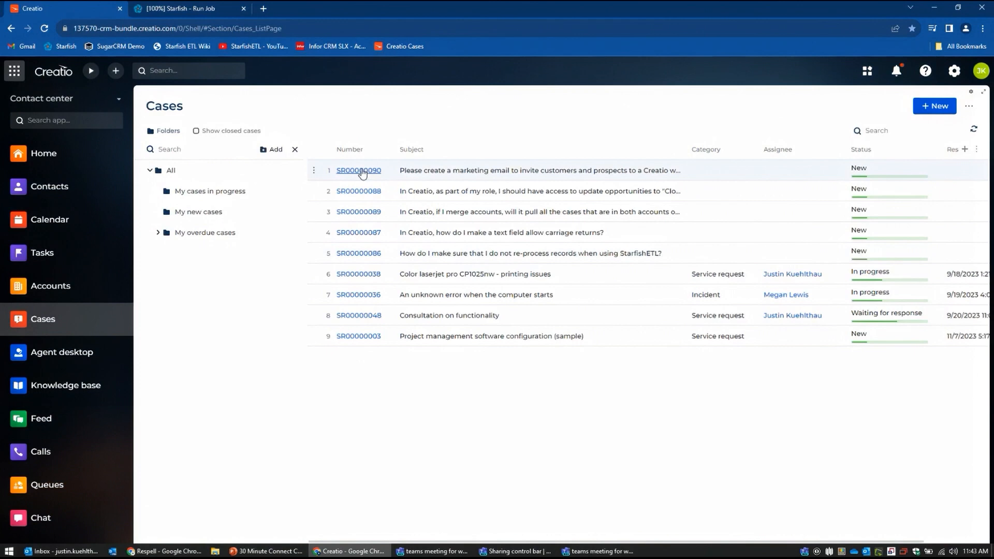
{"action": "left_click", "coordinate": [361, 170]}
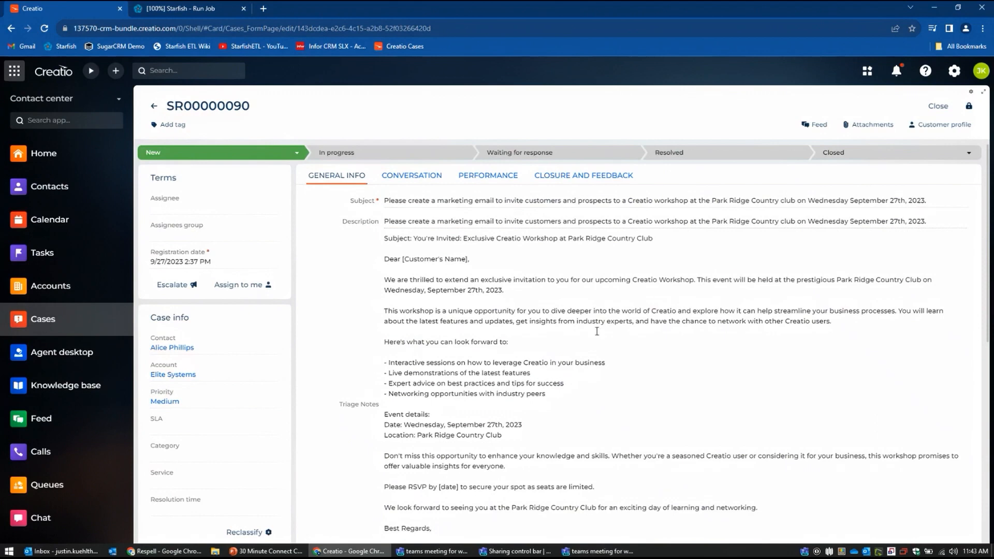
{"action": "scroll", "coordinate": [548, 361], "scroll_direction": "down", "scroll_amount": 3}
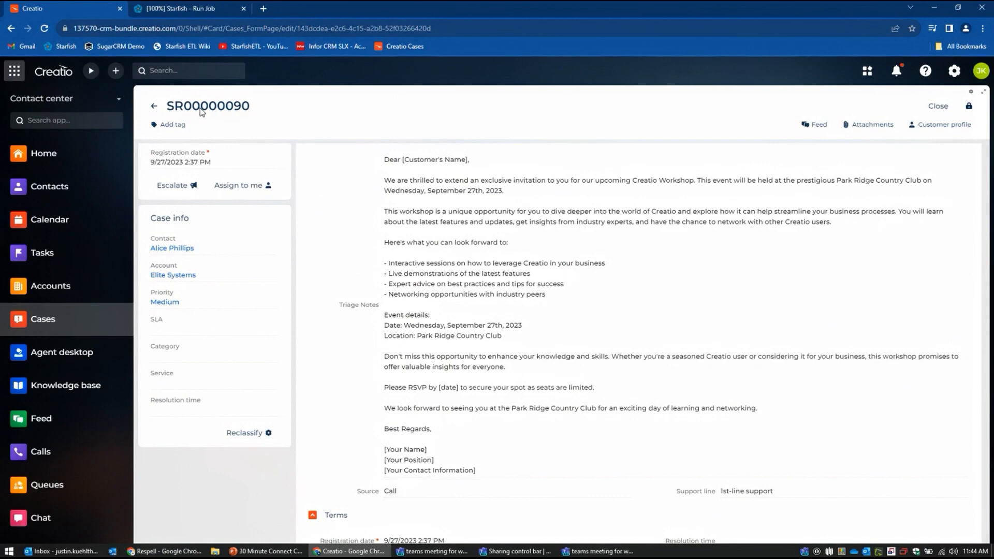
Check the triage notes of the case about re-processing records in StarfishETL and the one about carriage returns in text fields.
{"action": "left_click", "coordinate": [153, 107]}
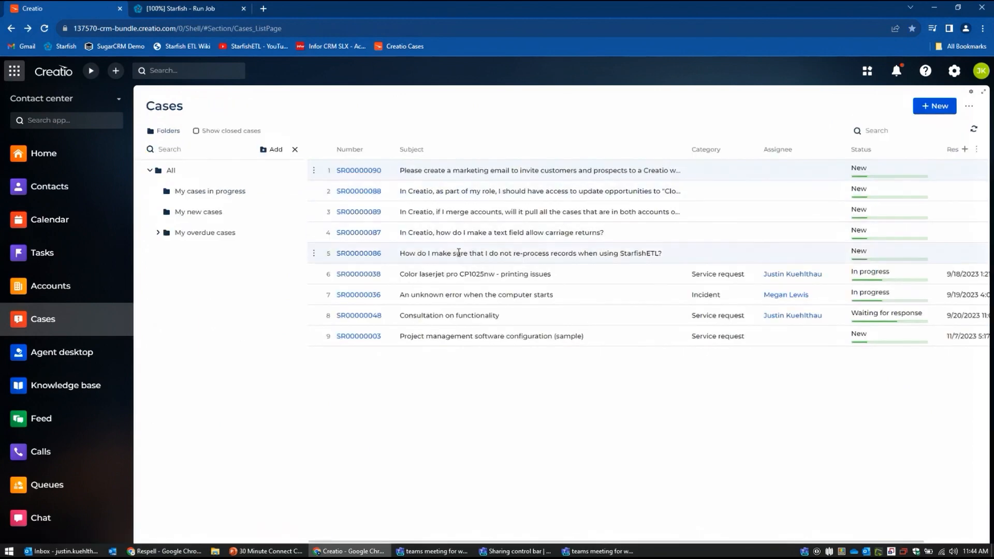
{"action": "left_click", "coordinate": [359, 253]}
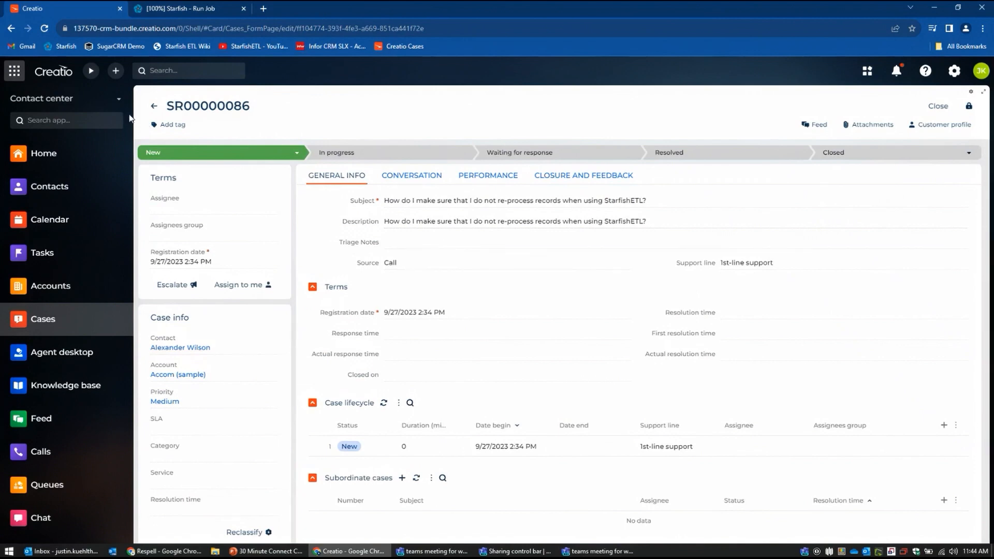
{"action": "left_click", "coordinate": [152, 106]}
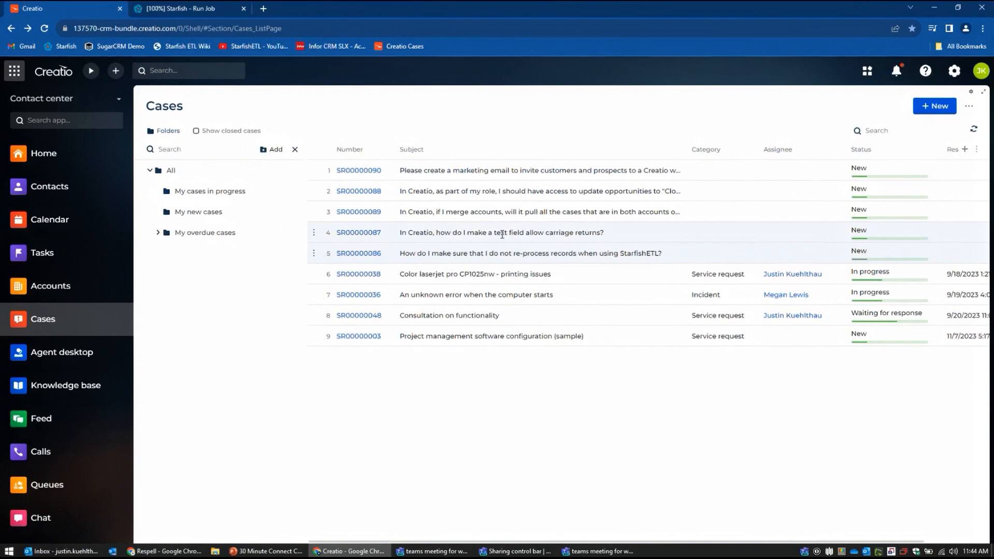
{"action": "left_click", "coordinate": [371, 232]}
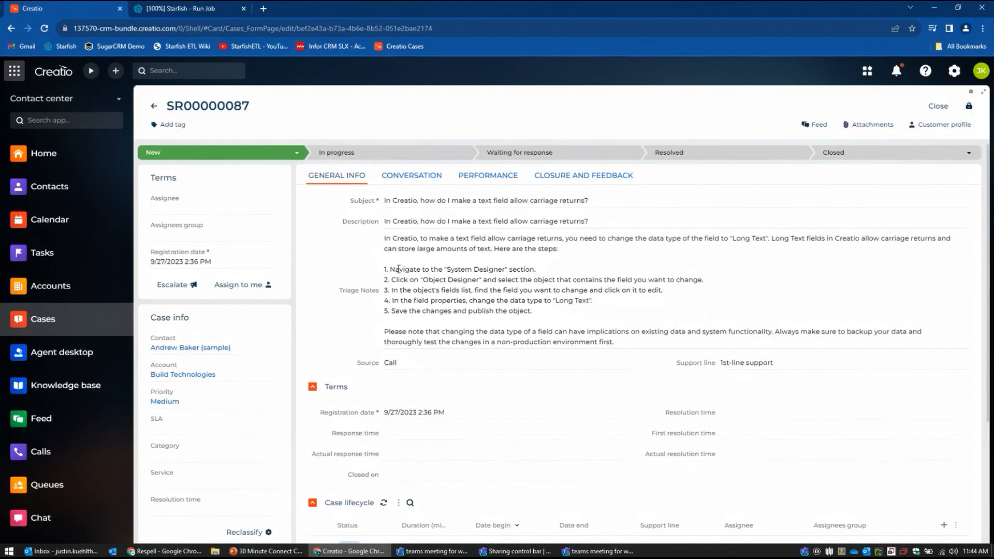
{"action": "left_click", "coordinate": [411, 281]}
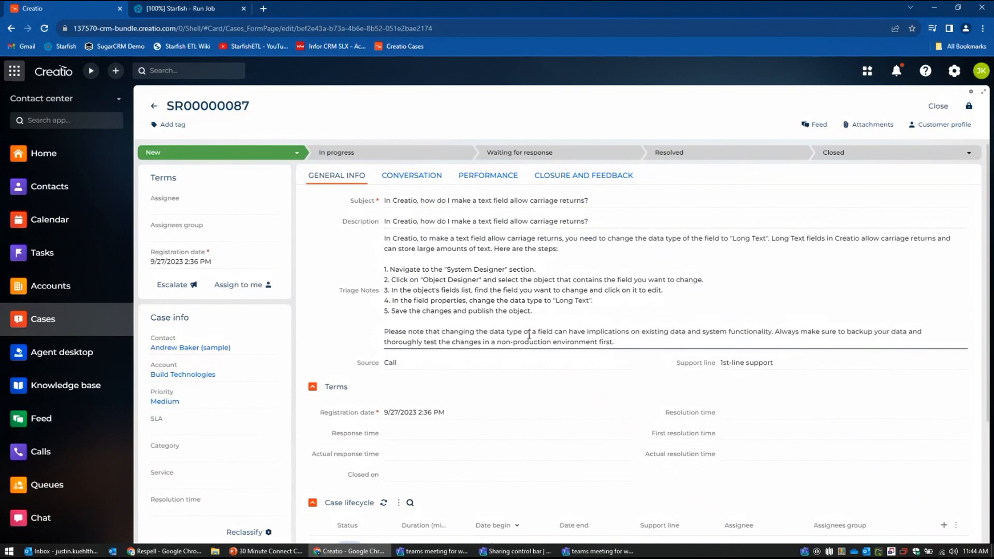
Read the triage notes of the account merging case and the case about updating opportunities to "Closed Won".
{"action": "left_click", "coordinate": [153, 106]}
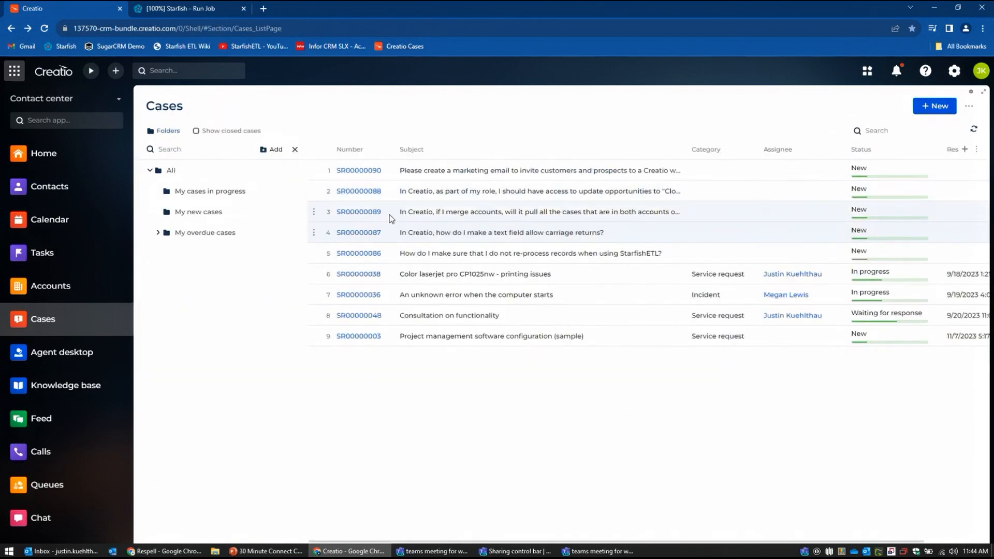
{"action": "left_click", "coordinate": [369, 214]}
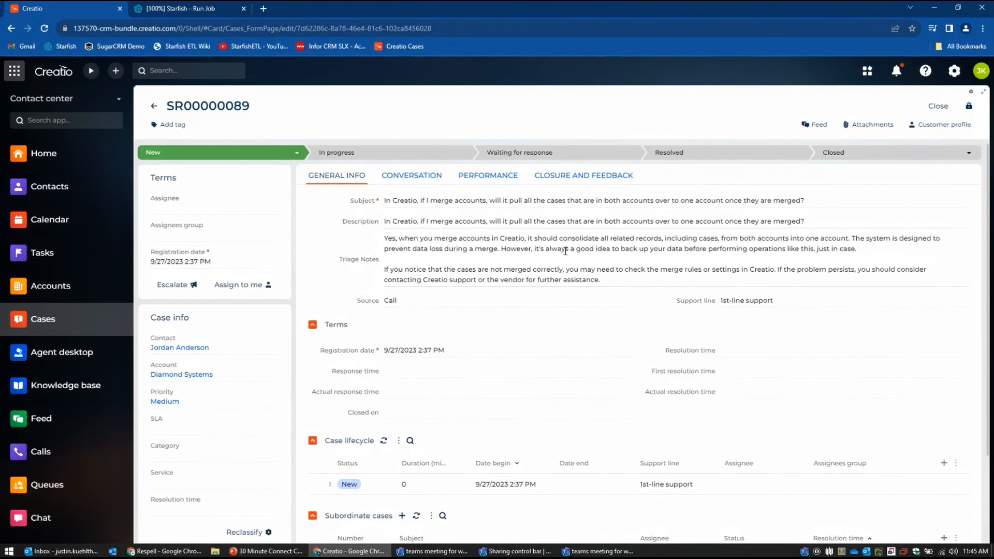
{"action": "left_click", "coordinate": [154, 105]}
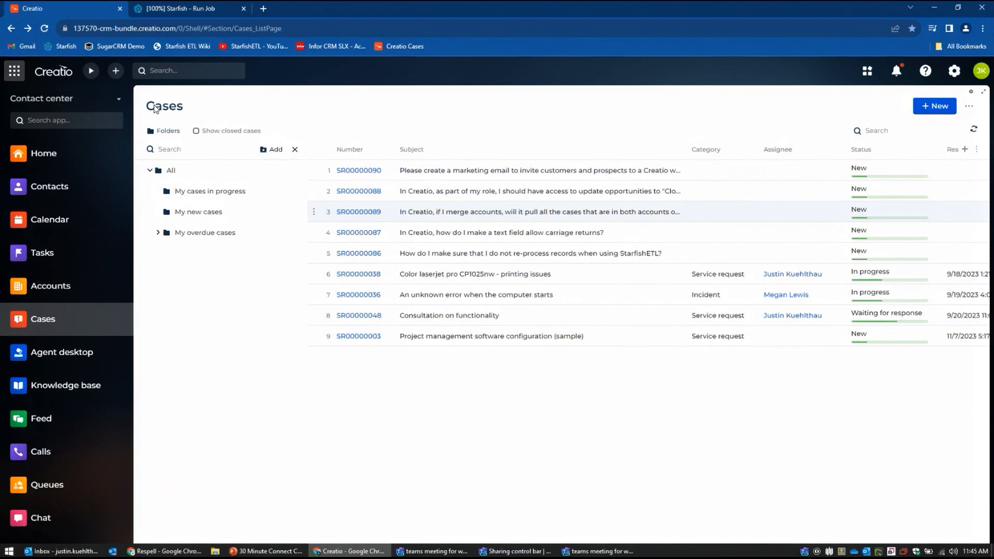
{"action": "left_click", "coordinate": [371, 194]}
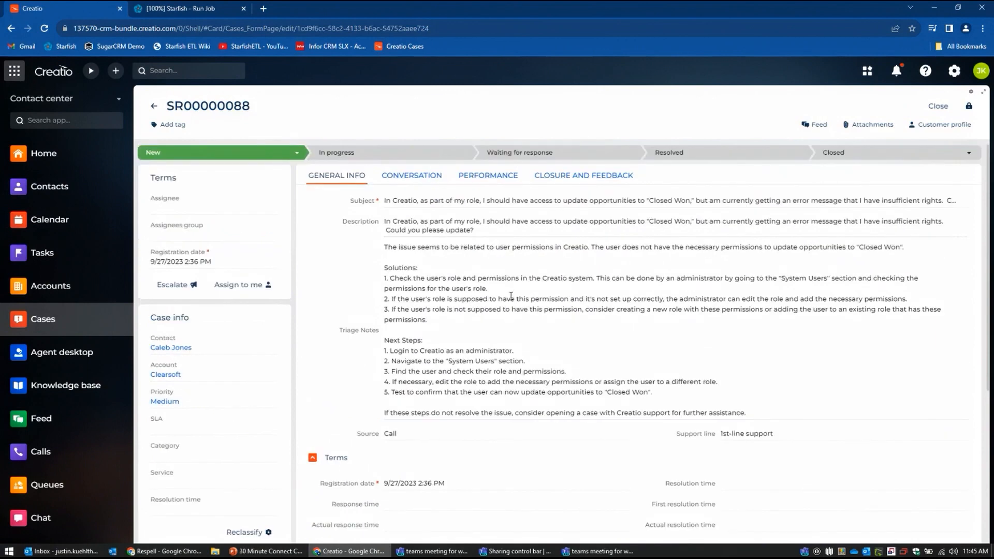
Return to the job run page in StarfishETL and briefly check the Outlook inbox.
{"action": "left_click", "coordinate": [190, 10]}
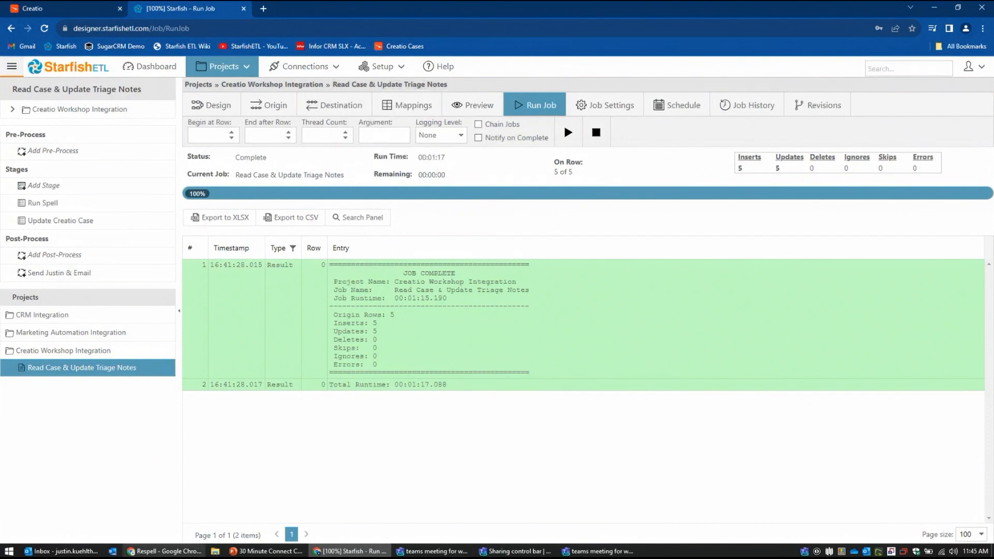
{"action": "left_click", "coordinate": [164, 551]}
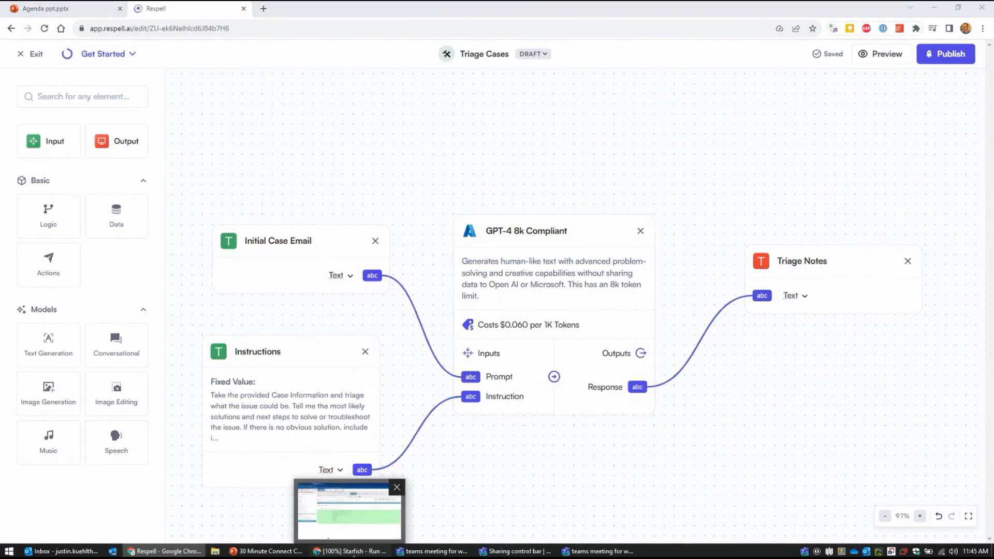
{"action": "left_click", "coordinate": [350, 551]}
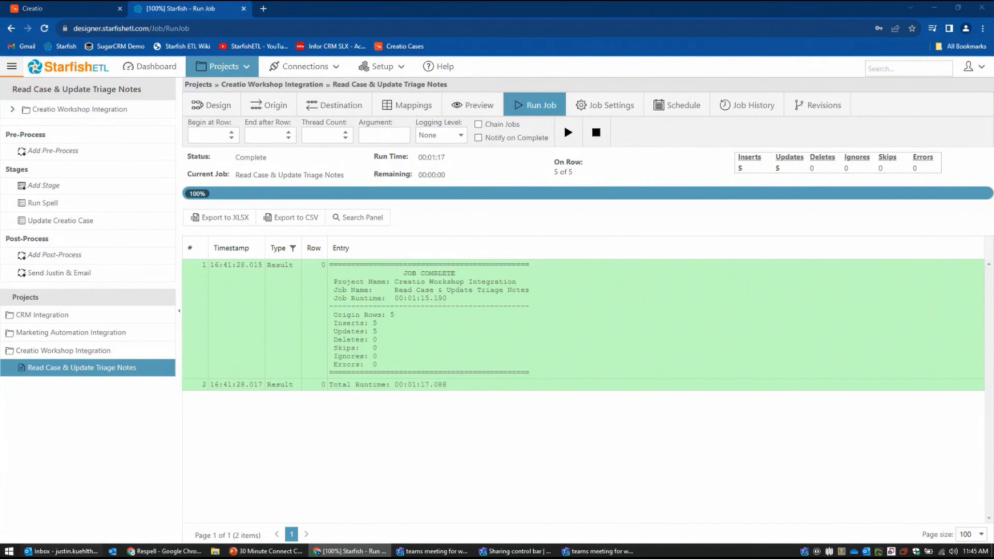
{"action": "left_click", "coordinate": [62, 551]}
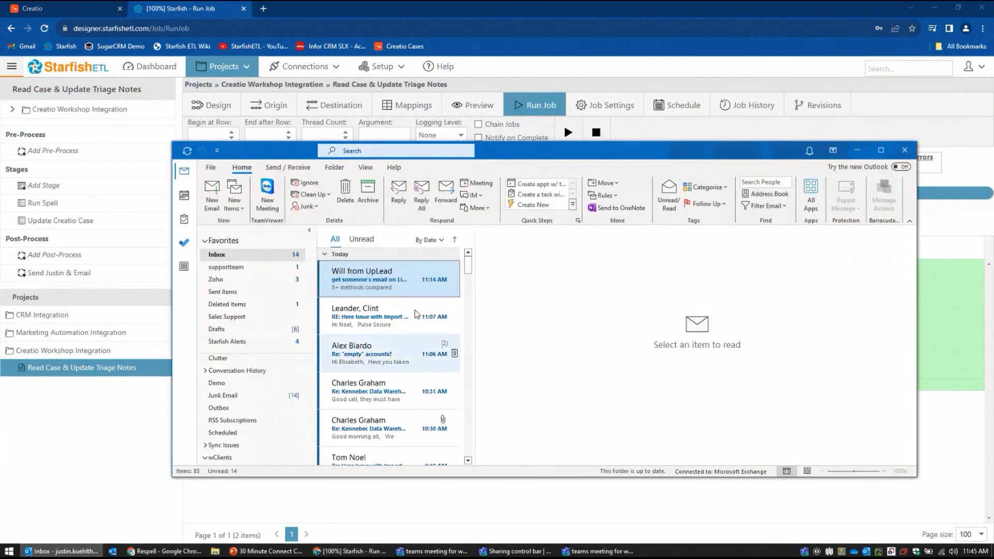
{"action": "left_click", "coordinate": [858, 153]}
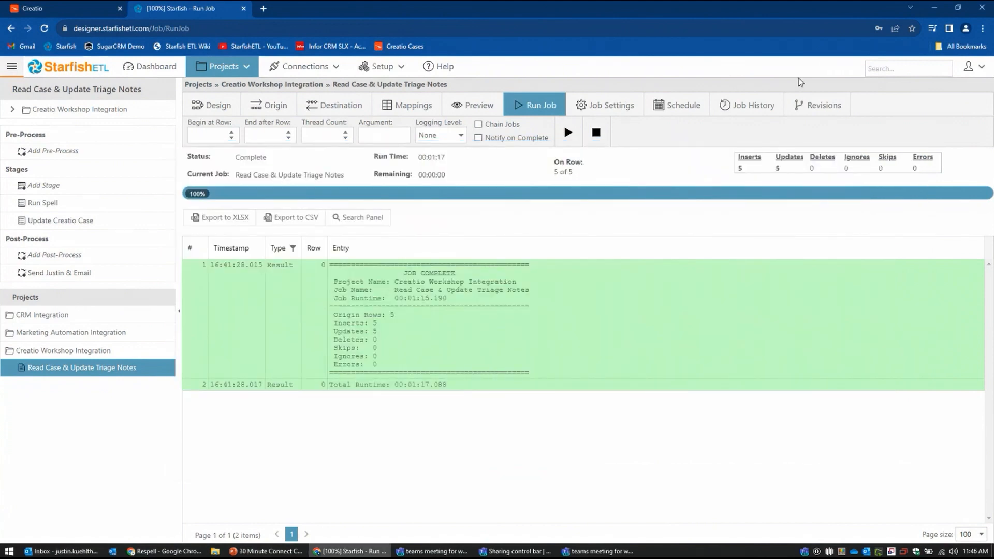